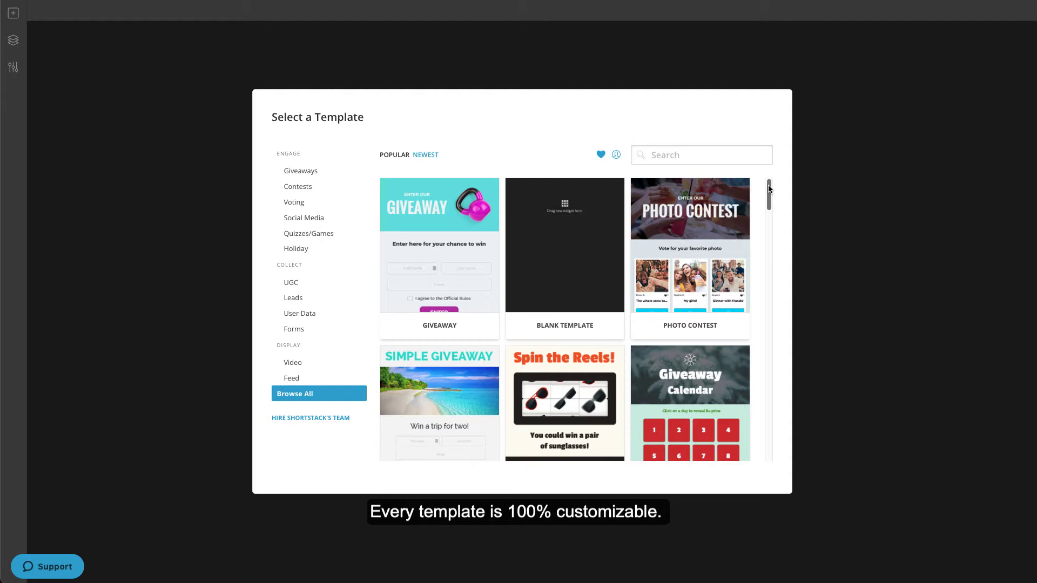
Create a campaign named 'Summer Vacation Giveaway' from the Simple Giveaway template.
{"action": "scroll", "coordinate": [769, 195], "scroll_direction": "down", "scroll_amount": 3}
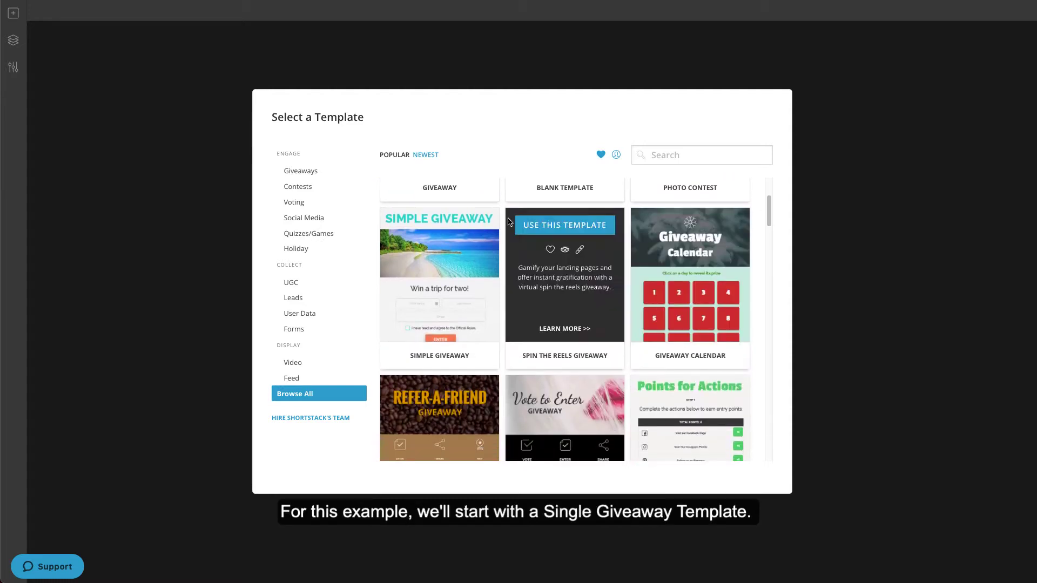
{"action": "left_click", "coordinate": [446, 227]}
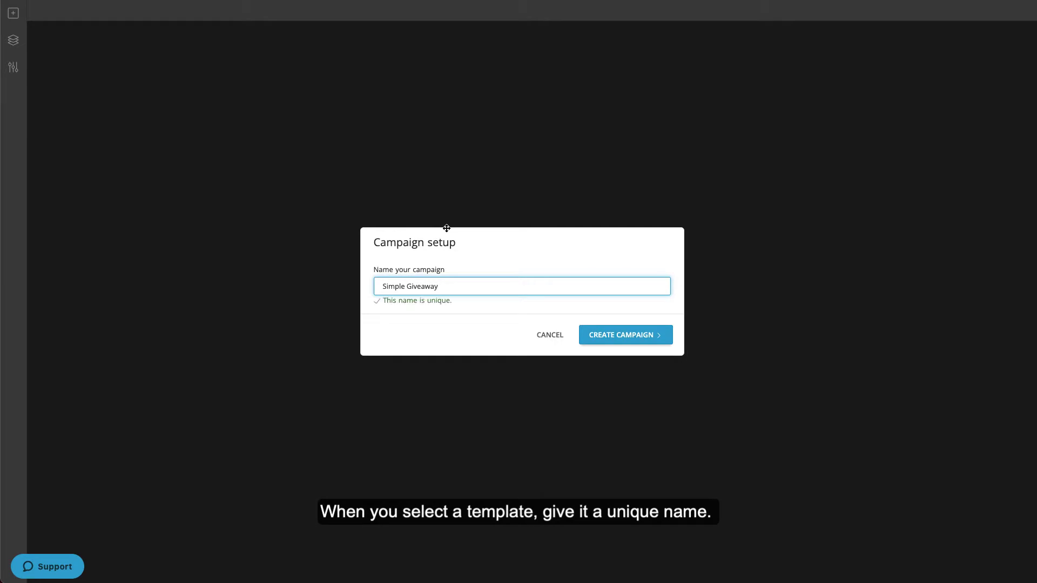
{"action": "left_click_drag", "start_coordinate": [439, 287], "coordinate": [366, 284]}
{"action": "type", "text": "Summer Vacation Giveaway"}
{"action": "left_click", "coordinate": [621, 336]}
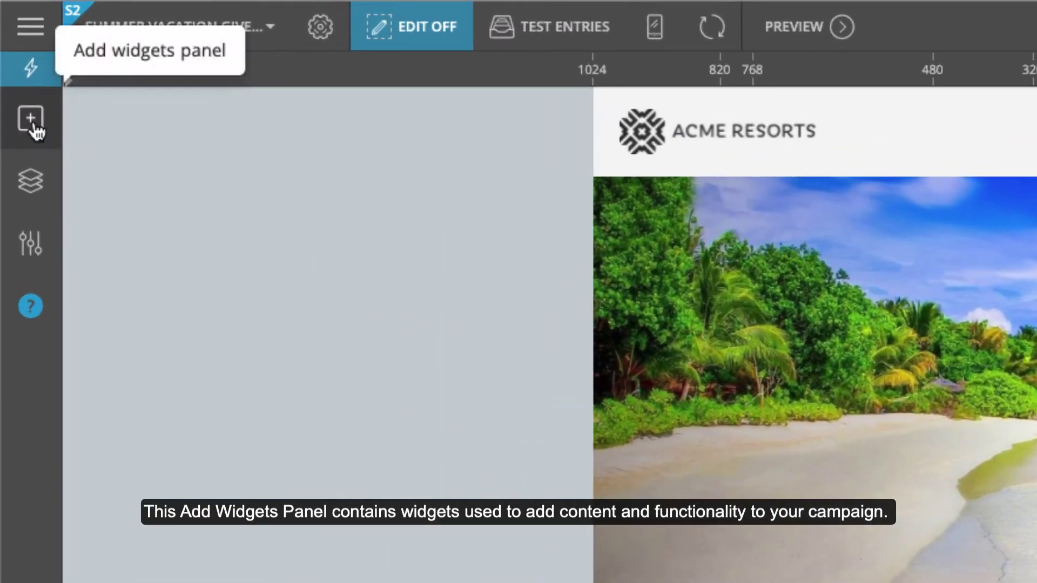
Show the Add Widgets and Edit Widgets panels and move the Headline above the Header Image.
{"action": "left_click", "coordinate": [34, 127]}
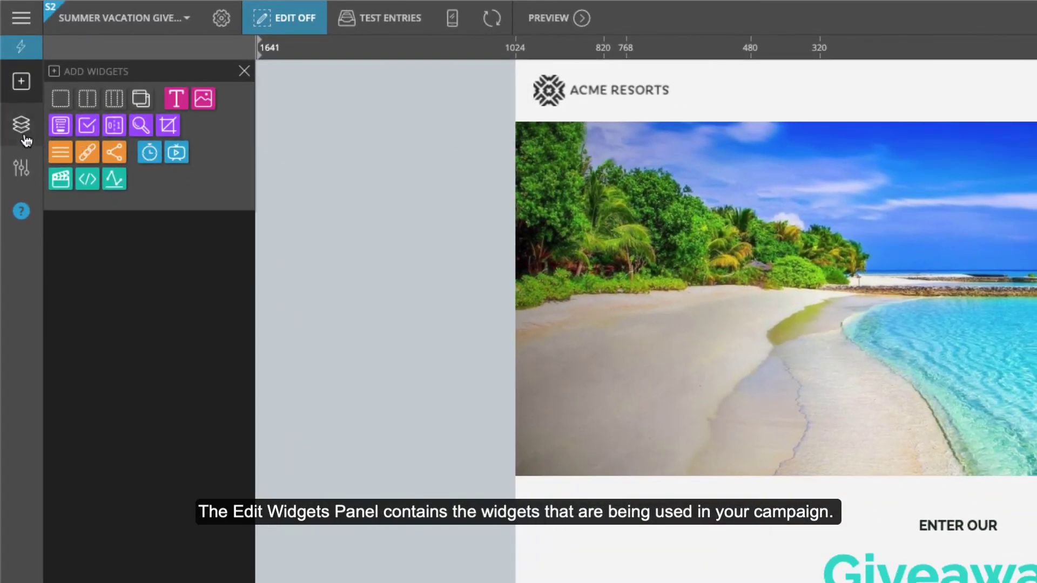
{"action": "left_click", "coordinate": [21, 126]}
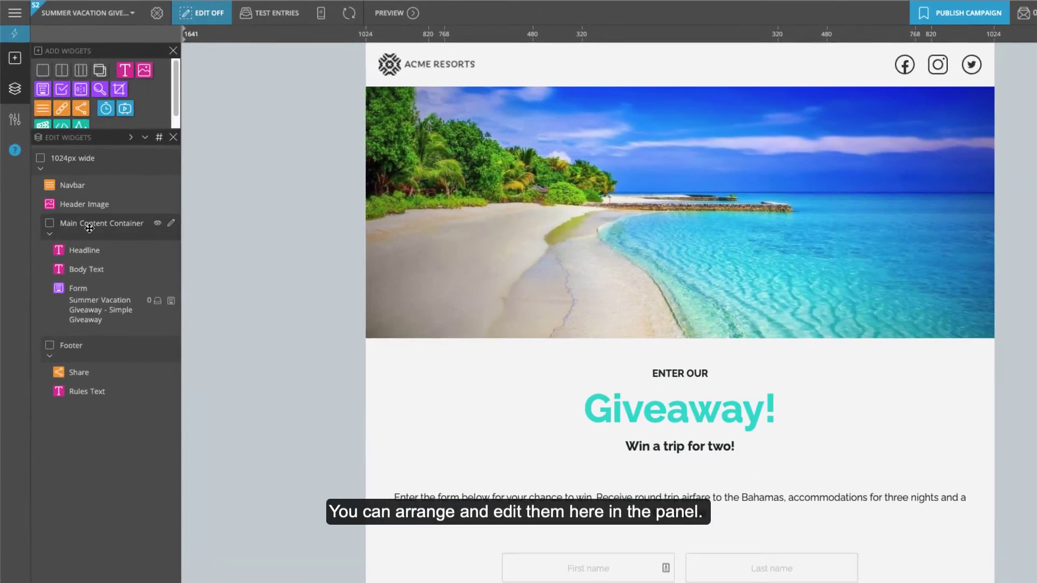
{"action": "mouse_move", "coordinate": [88, 250]}
{"action": "left_click_drag", "start_coordinate": [88, 250], "coordinate": [89, 204]}
With in-page editing, move the headline back below the beach header image.
{"action": "scroll", "coordinate": [491, 296], "scroll_direction": "up", "scroll_amount": 2}
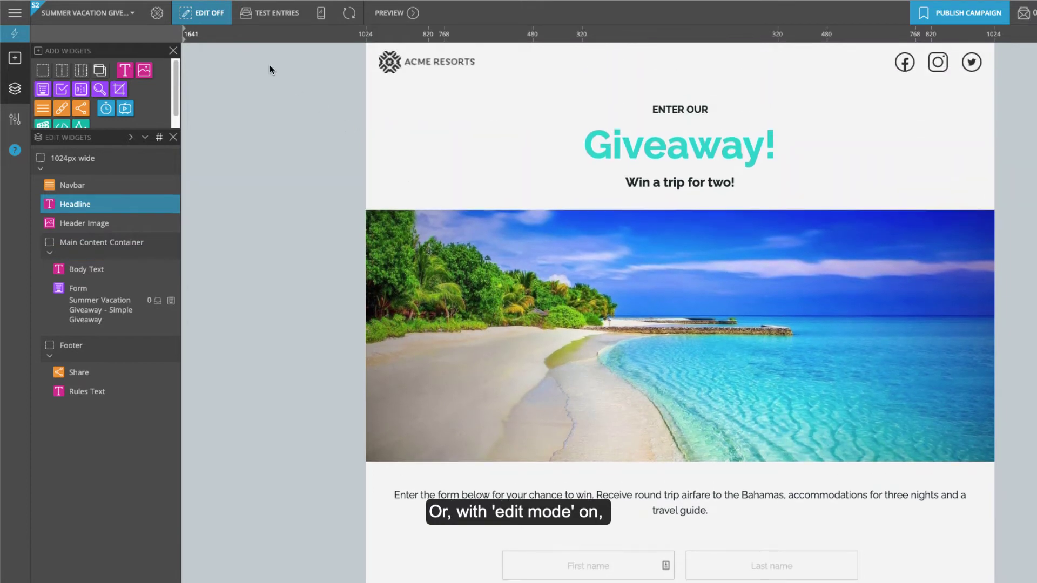
{"action": "left_click", "coordinate": [201, 13]}
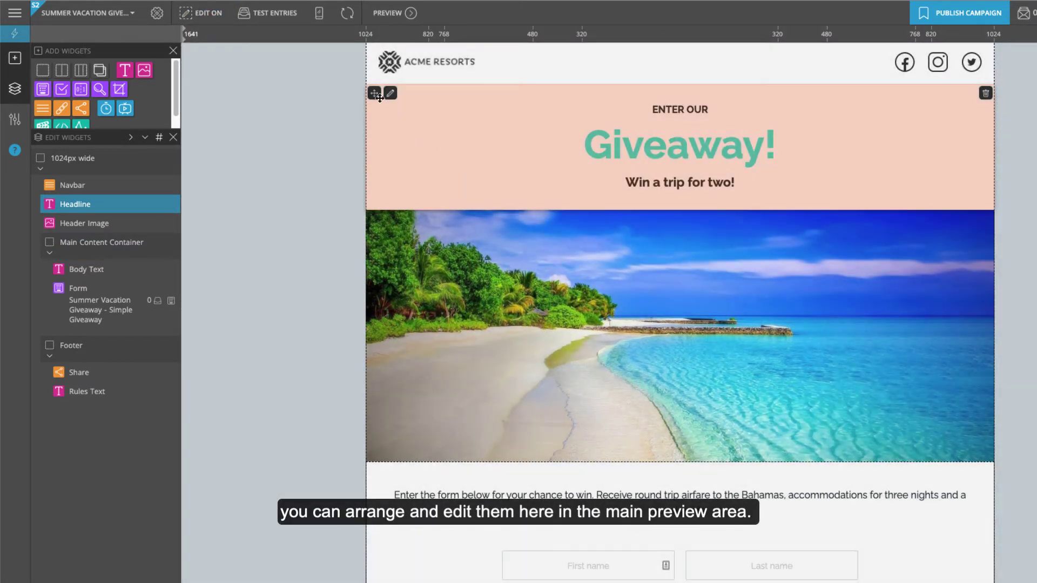
{"action": "left_click_drag", "start_coordinate": [380, 98], "coordinate": [395, 362]}
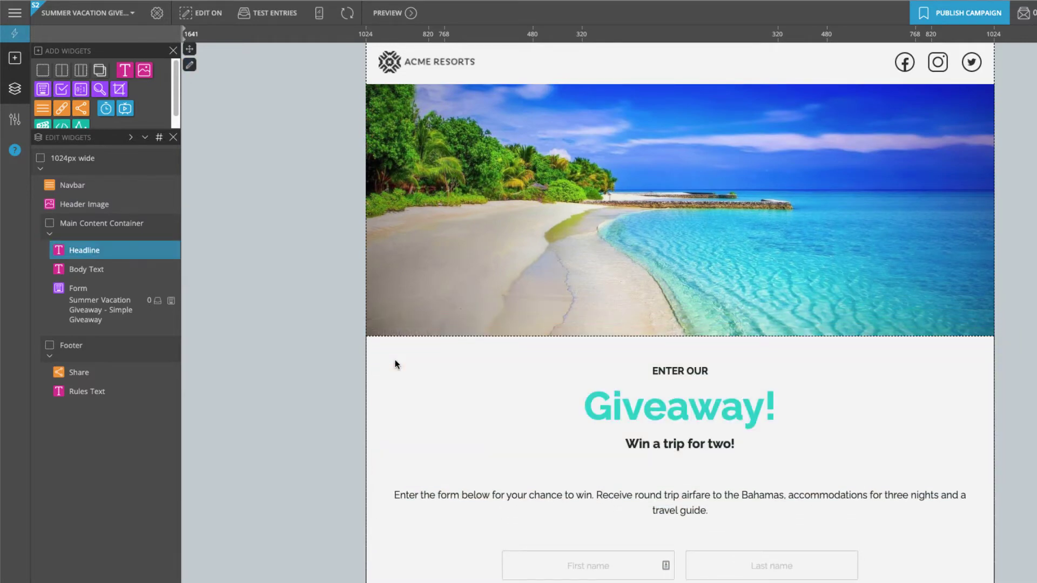
{"action": "left_click", "coordinate": [201, 12]}
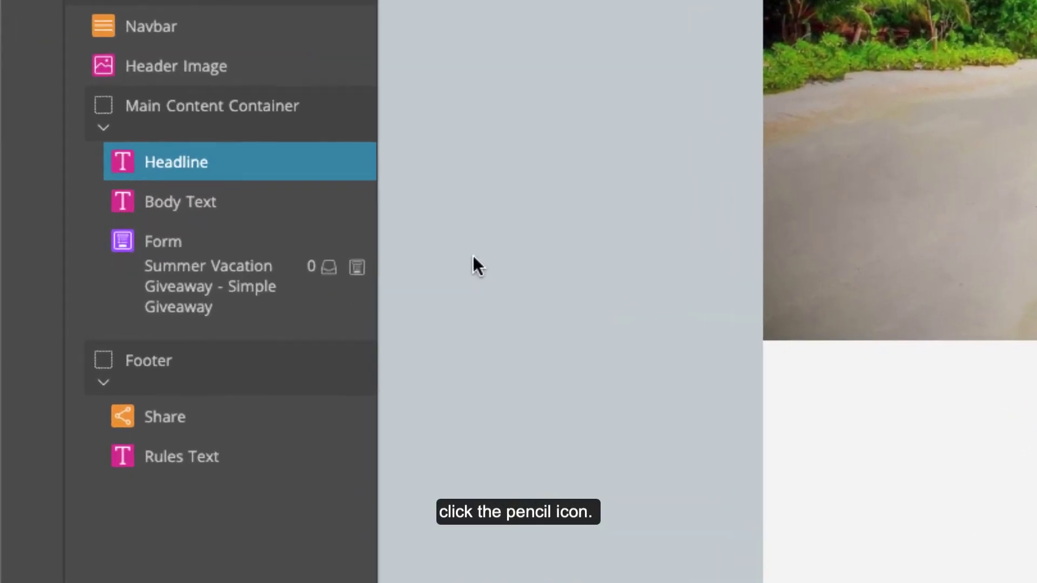
Change the headline to 'Getaway to Paradise' and add a 'Giveaway!' line beneath it.
{"action": "mouse_move", "coordinate": [174, 253]}
{"action": "left_click", "coordinate": [359, 165]}
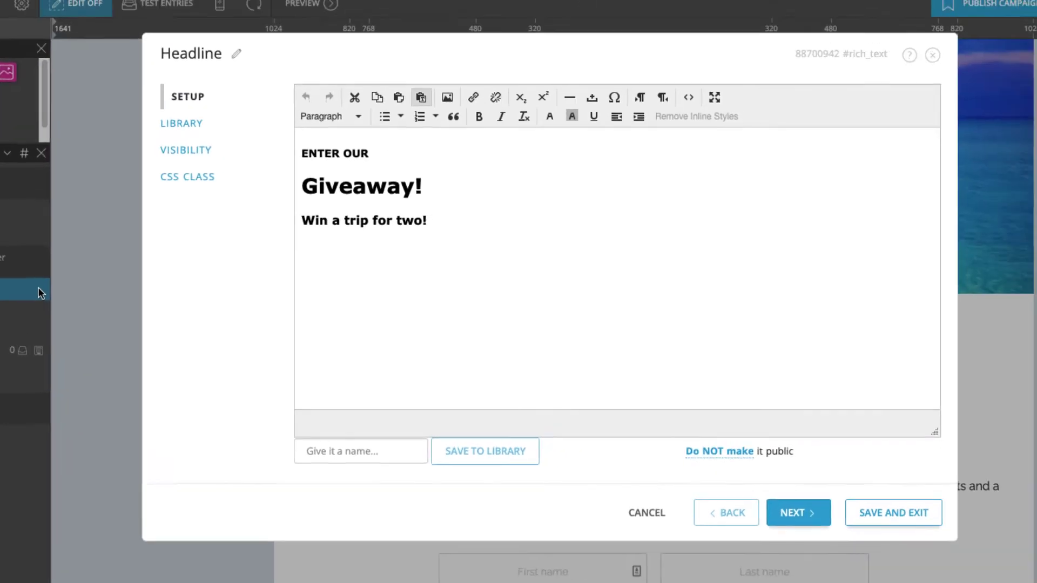
{"action": "left_click_drag", "start_coordinate": [426, 187], "coordinate": [280, 188]}
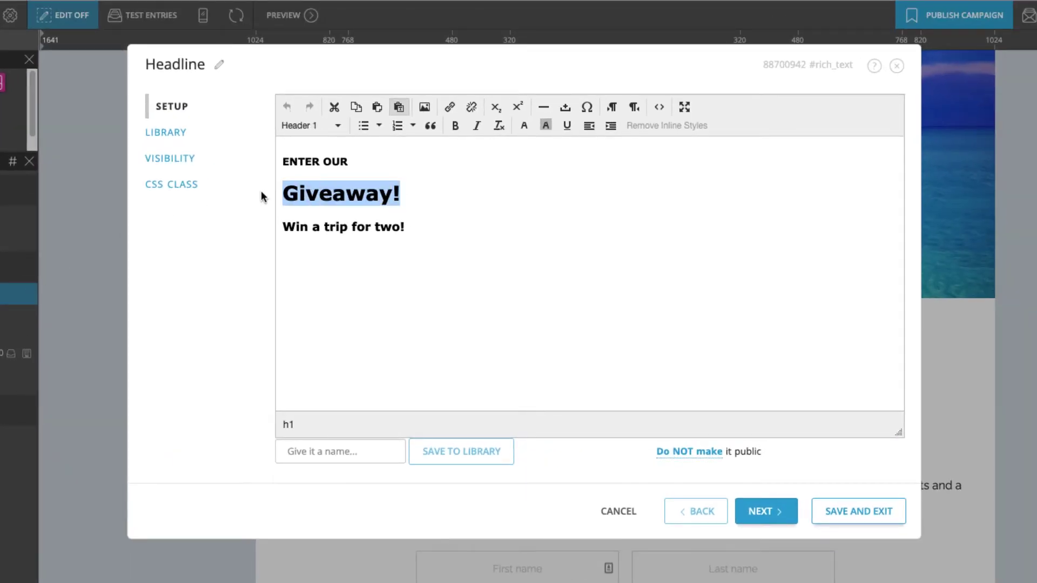
{"action": "type", "text": "Getaway to Paradise"}
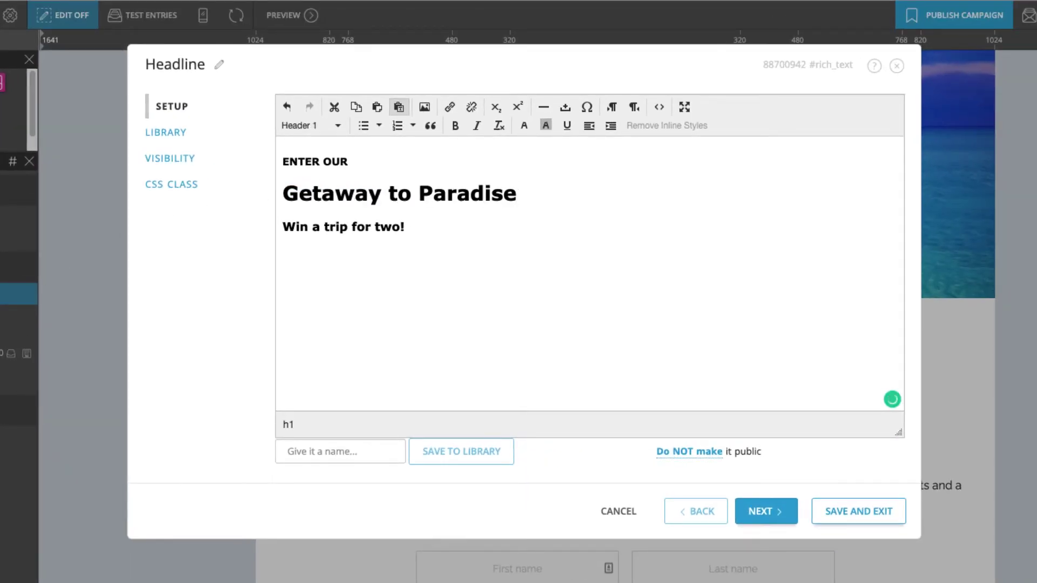
{"action": "key", "text": "Return"}
{"action": "type", "text": "Giveaway!"}
Make 'Giveaway!' a Header 2 and change the tagline to 'We're giving away a trip for two to the Bahamas!'.
{"action": "left_click_drag", "start_coordinate": [339, 223], "coordinate": [282, 223]}
{"action": "left_click", "coordinate": [311, 126]}
{"action": "left_click", "coordinate": [330, 207]}
{"action": "left_click_drag", "start_coordinate": [405, 258], "coordinate": [282, 257]}
{"action": "type", "text": "We're giving away a trip for two to the Bahamas!"}
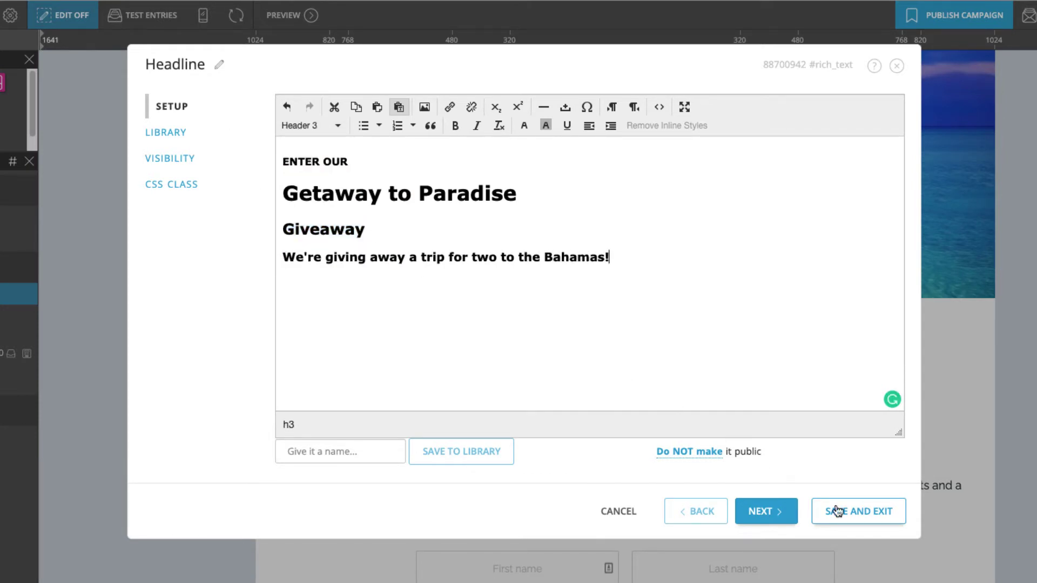
{"action": "left_click", "coordinate": [852, 512]}
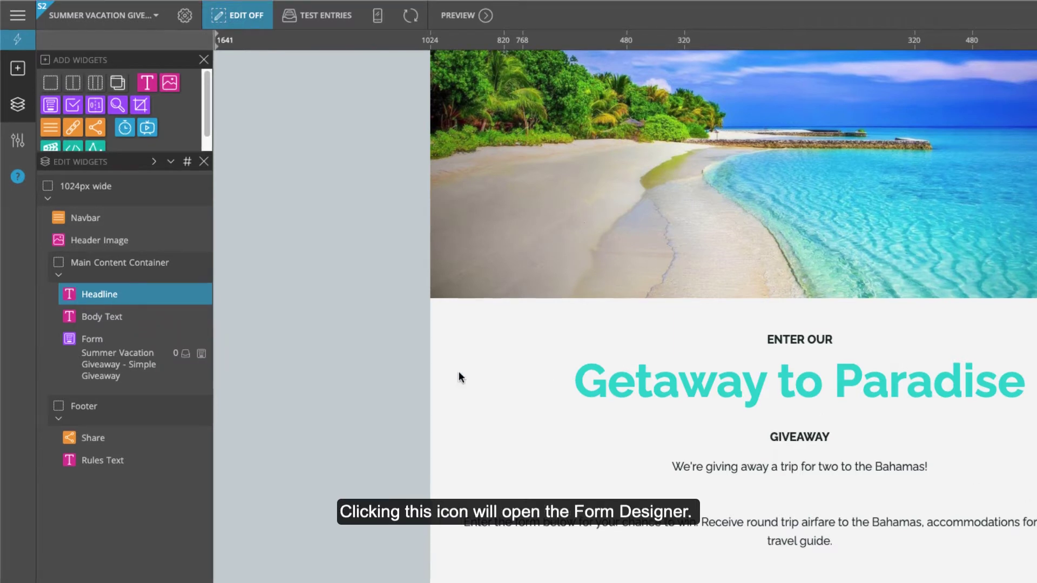
Add a non-required 'Subscribe to our newsletter!' checkbox below the Official Rules checkbox.
{"action": "left_click", "coordinate": [202, 356]}
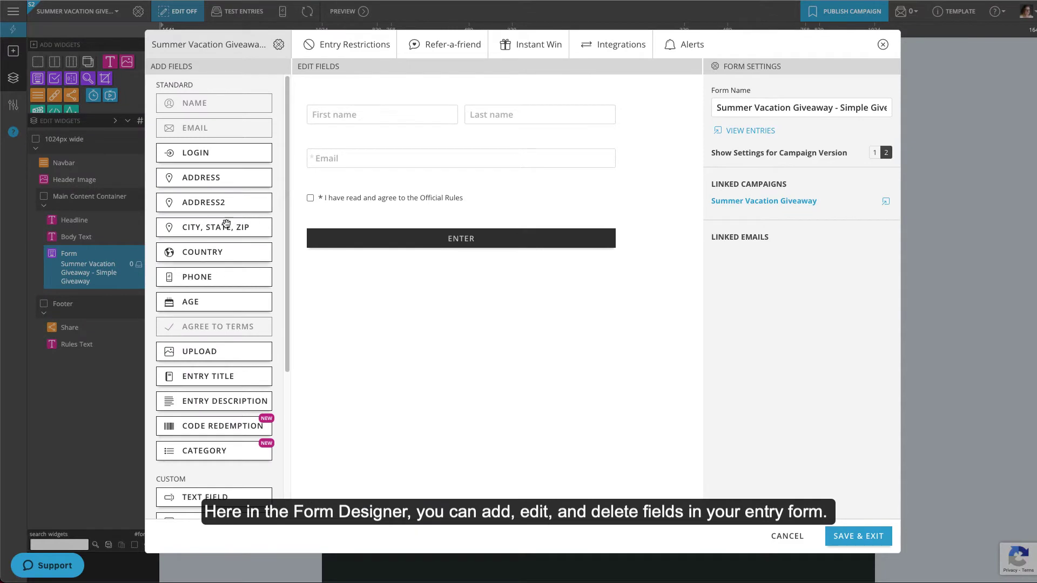
{"action": "scroll", "coordinate": [240, 368], "scroll_direction": "down", "scroll_amount": 3}
{"action": "left_click_drag", "start_coordinate": [220, 390], "coordinate": [387, 215]}
{"action": "double_click", "coordinate": [344, 235]}
{"action": "type", "text": "Subscribe to our newsletter!"}
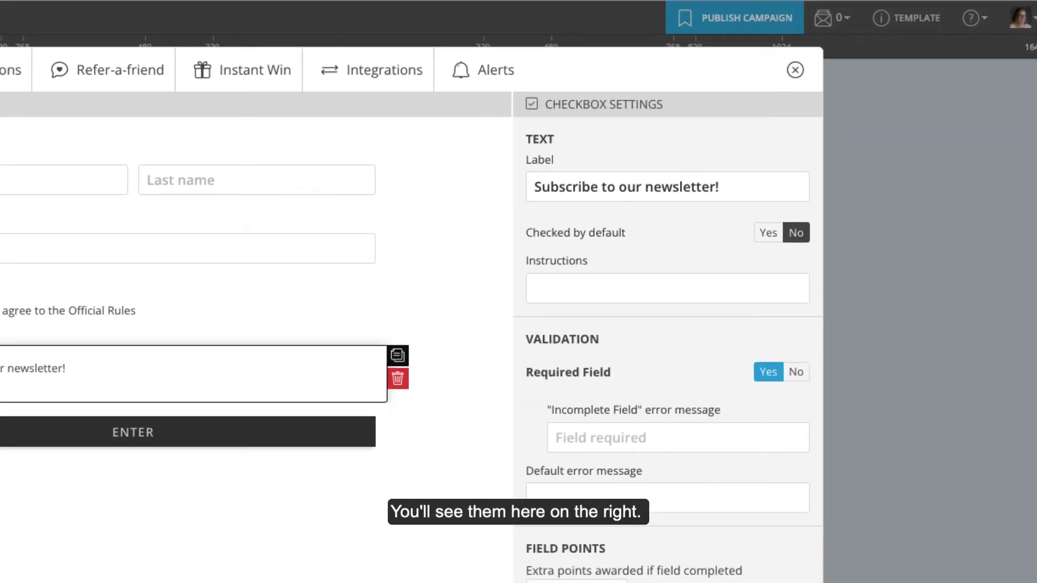
{"action": "left_click", "coordinate": [796, 372]}
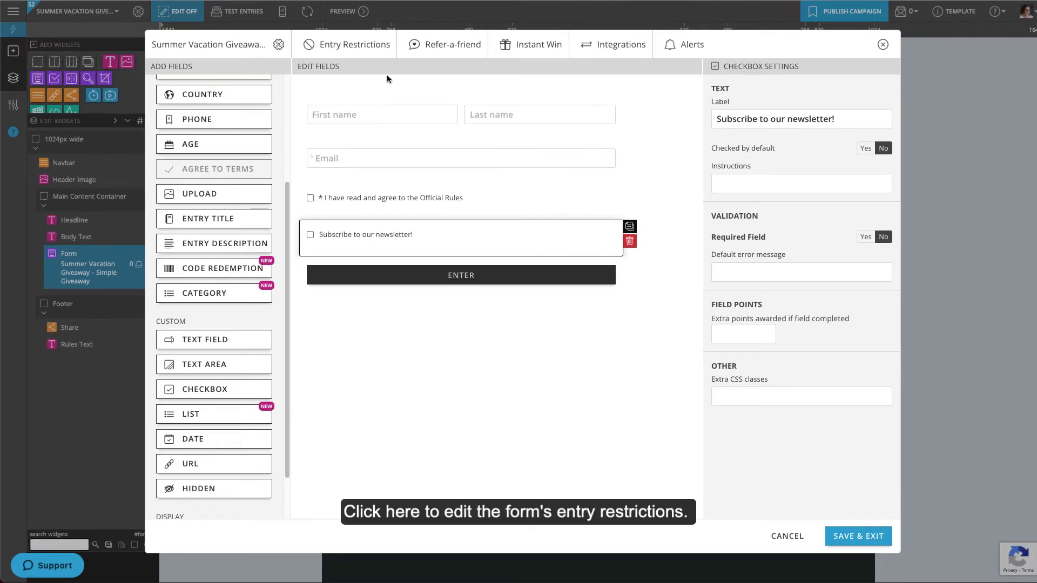
Limit each email to one entry every 1 day, then save and close the form designer.
{"action": "left_click", "coordinate": [352, 45]}
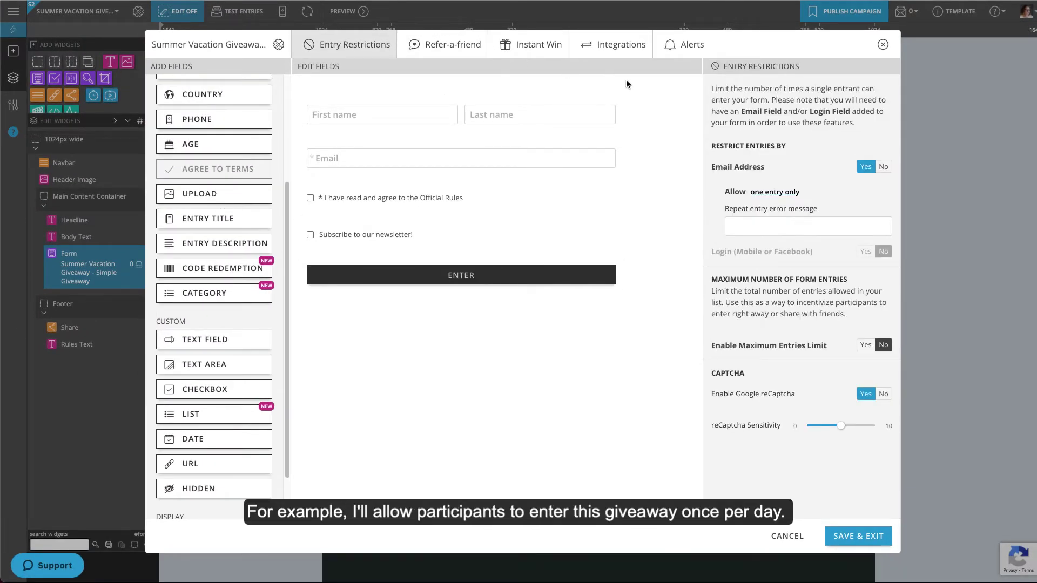
{"action": "left_click", "coordinate": [784, 195]}
{"action": "left_click", "coordinate": [785, 203]}
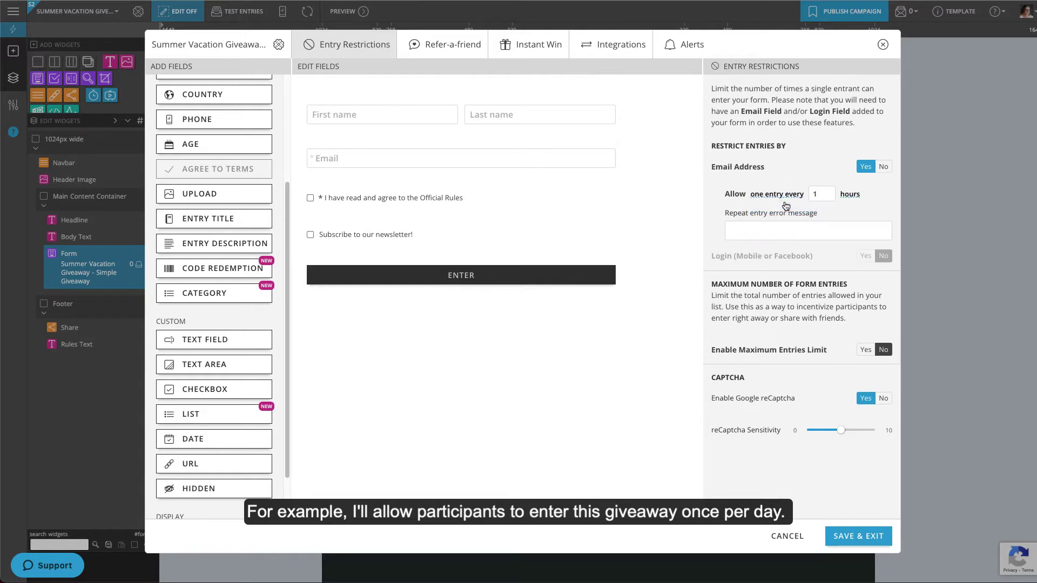
{"action": "left_click", "coordinate": [857, 196]}
{"action": "left_click", "coordinate": [857, 205]}
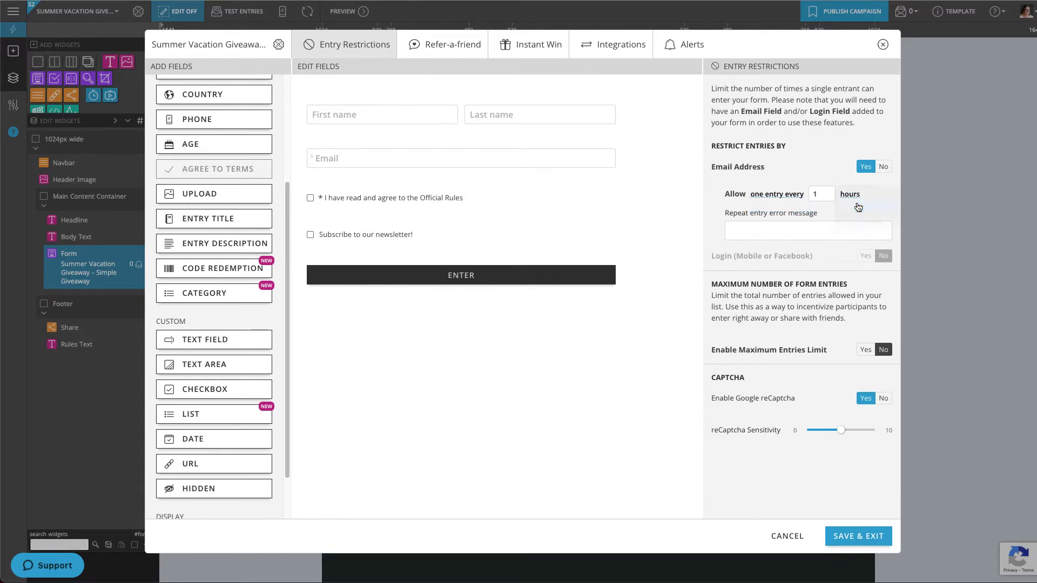
{"action": "left_click", "coordinate": [870, 543]}
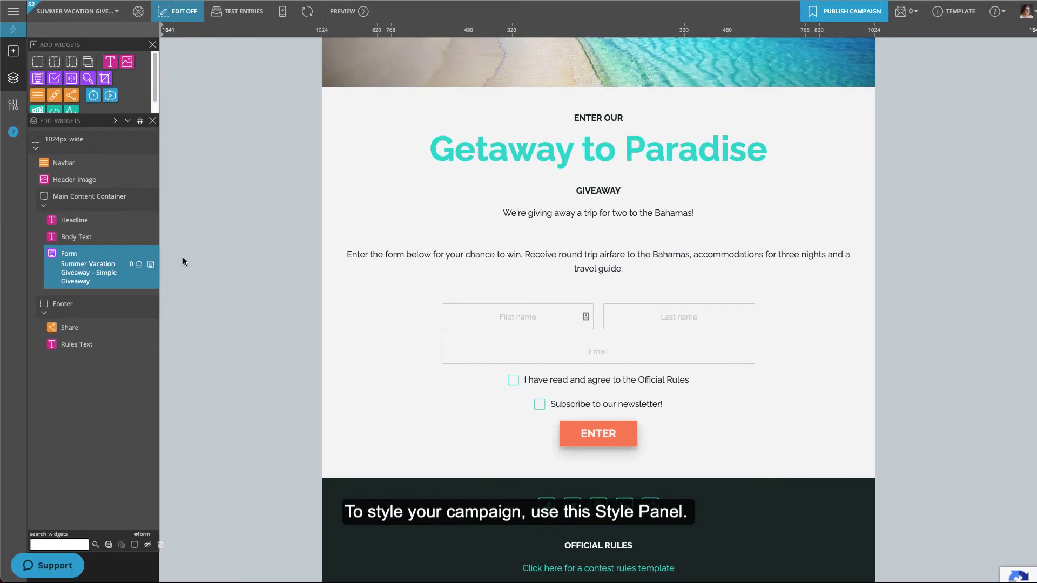
Apply the Fresh theme to the campaign.
{"action": "left_click", "coordinate": [13, 106]}
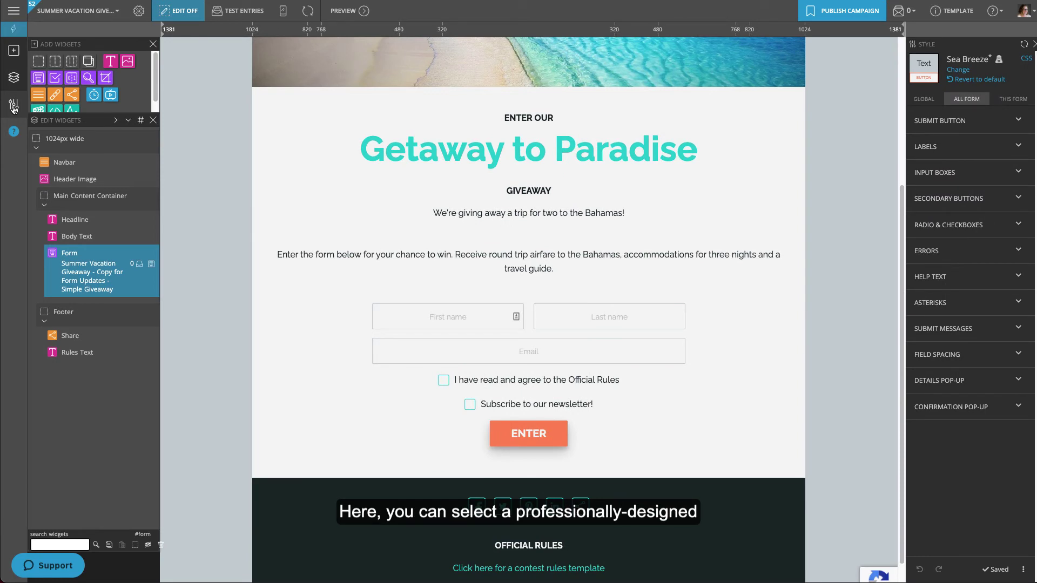
{"action": "left_click", "coordinate": [957, 72]}
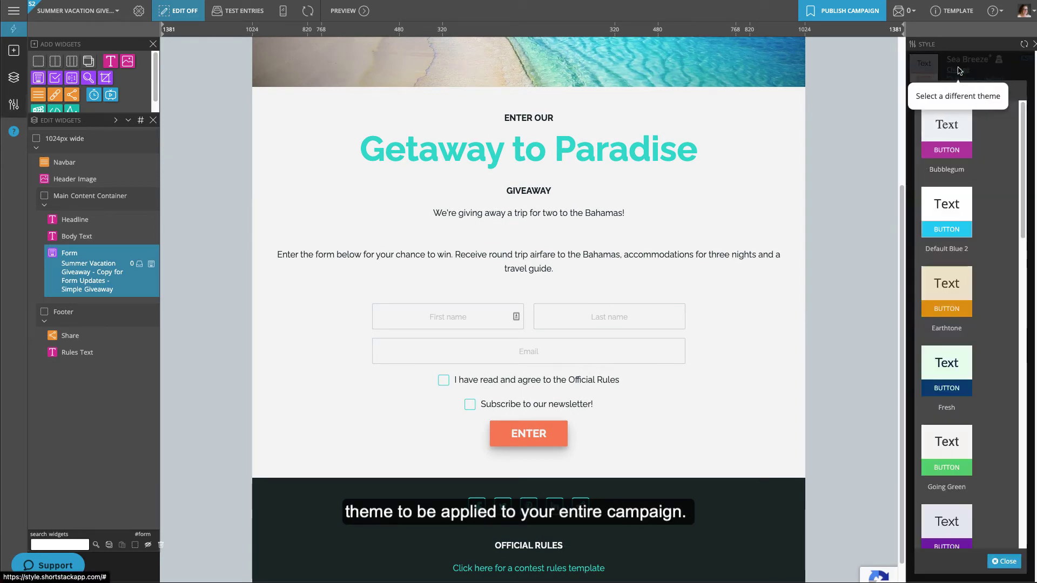
{"action": "left_click", "coordinate": [952, 368]}
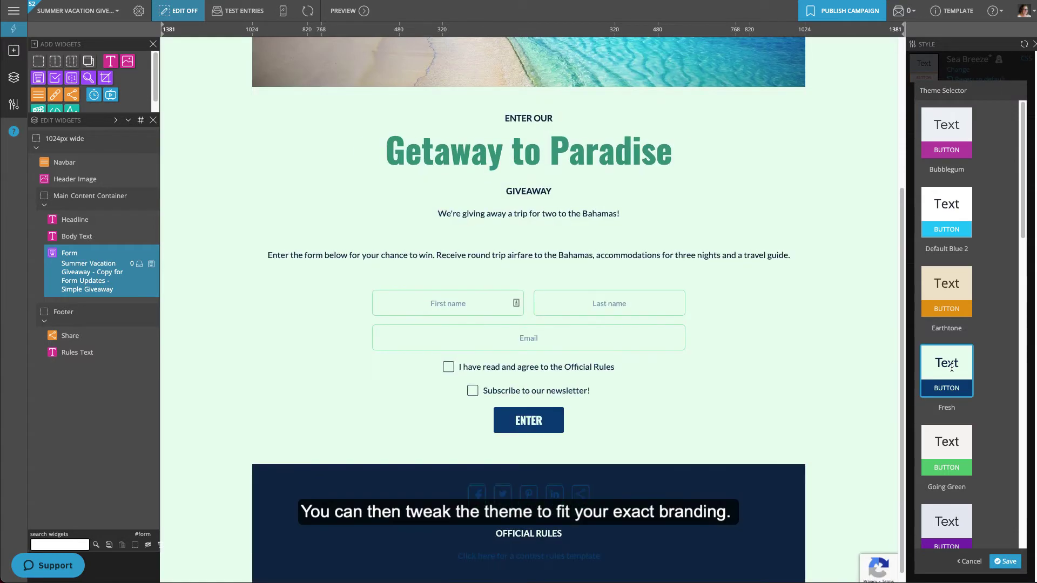
{"action": "left_click", "coordinate": [1008, 562]}
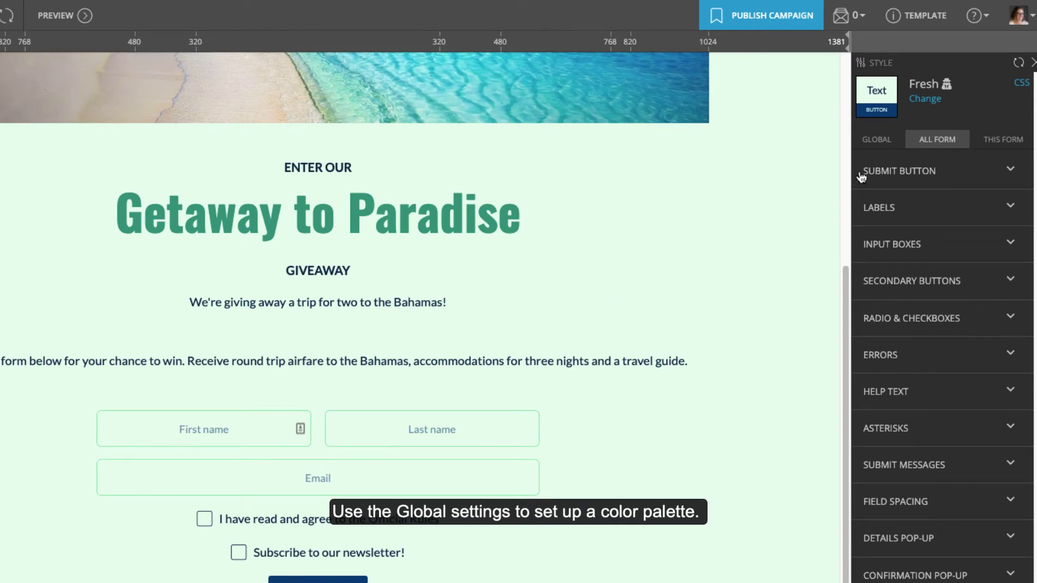
Change global palette Swatch 7 from orange to blue 1B6DC0.
{"action": "left_click", "coordinate": [881, 140]}
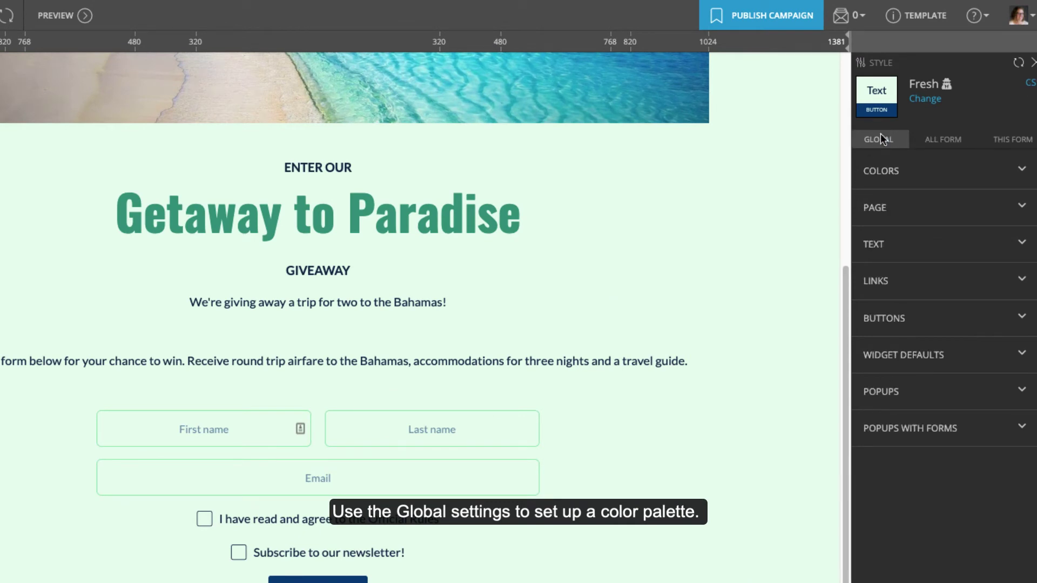
{"action": "left_click", "coordinate": [1002, 171]}
{"action": "left_click", "coordinate": [1001, 224]}
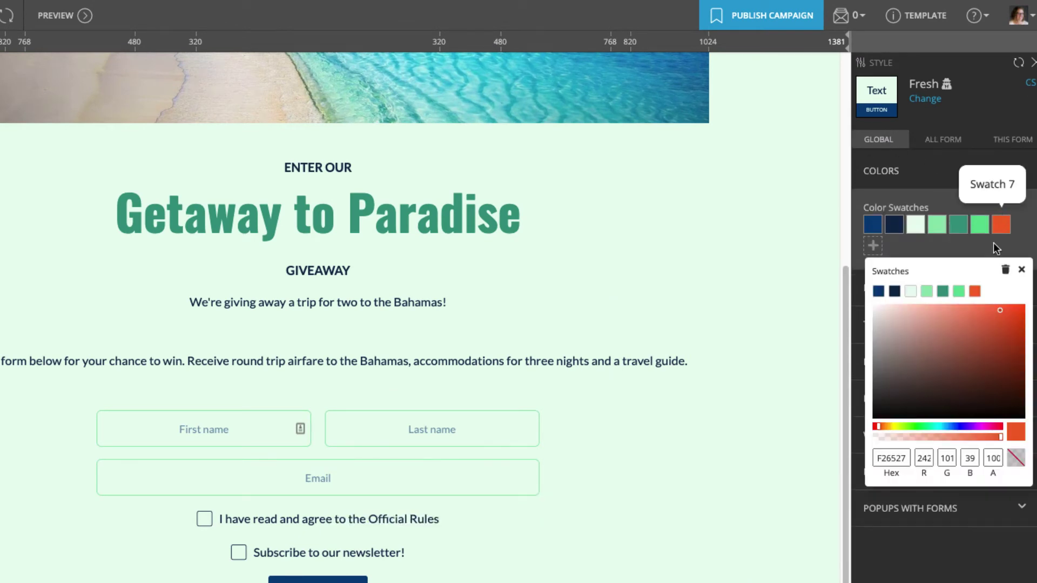
{"action": "double_click", "coordinate": [877, 458]}
{"action": "type", "text": "1B6DC0"}
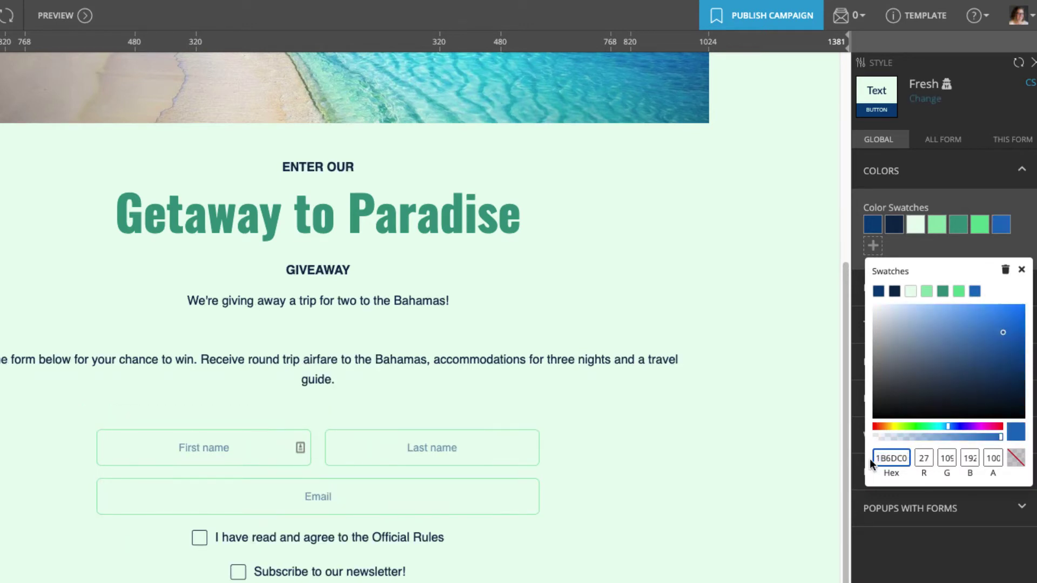
{"action": "left_click", "coordinate": [989, 538]}
Set the page background color to white (#ffffff).
{"action": "left_click", "coordinate": [1015, 284]}
{"action": "left_click", "coordinate": [992, 243]}
{"action": "left_click_drag", "start_coordinate": [901, 344], "coordinate": [838, 282]}
{"action": "left_click", "coordinate": [1015, 219]}
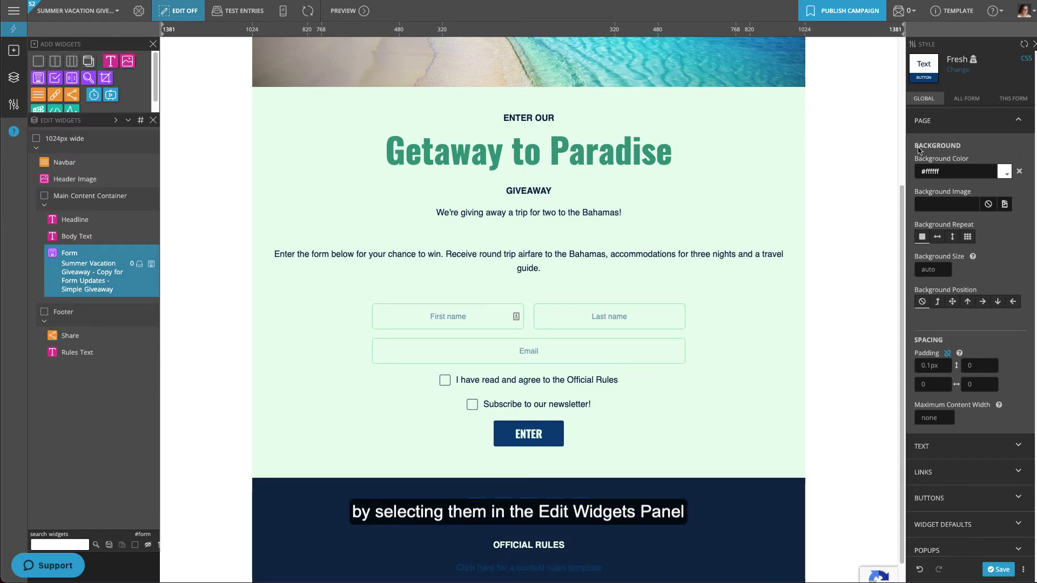
Give this headline's H1 text the Swatch 7 blue colour and the Pacifico font.
{"action": "left_click", "coordinate": [119, 220]}
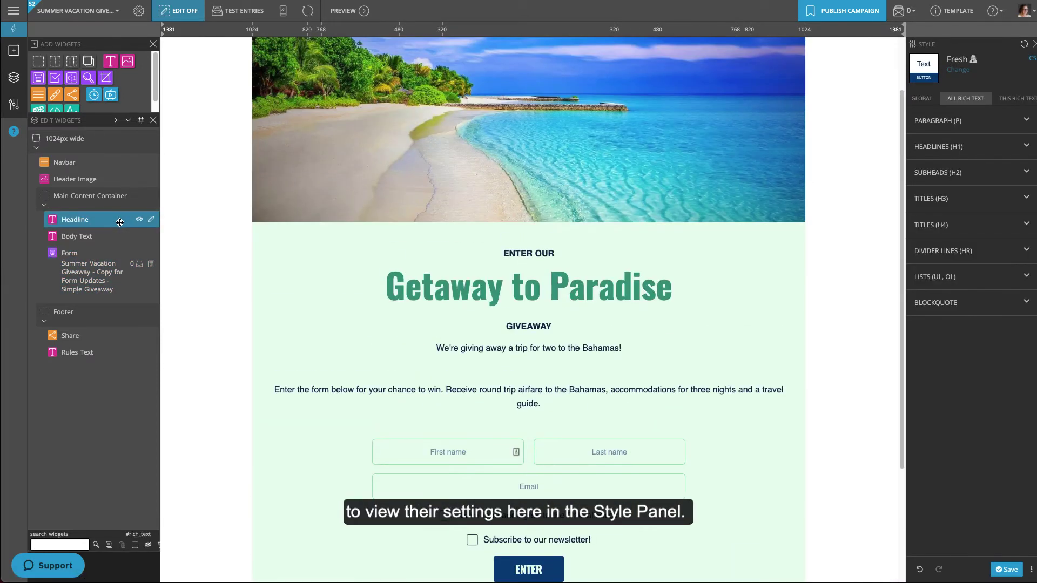
{"action": "left_click", "coordinate": [1012, 101]}
{"action": "left_click", "coordinate": [1020, 146]}
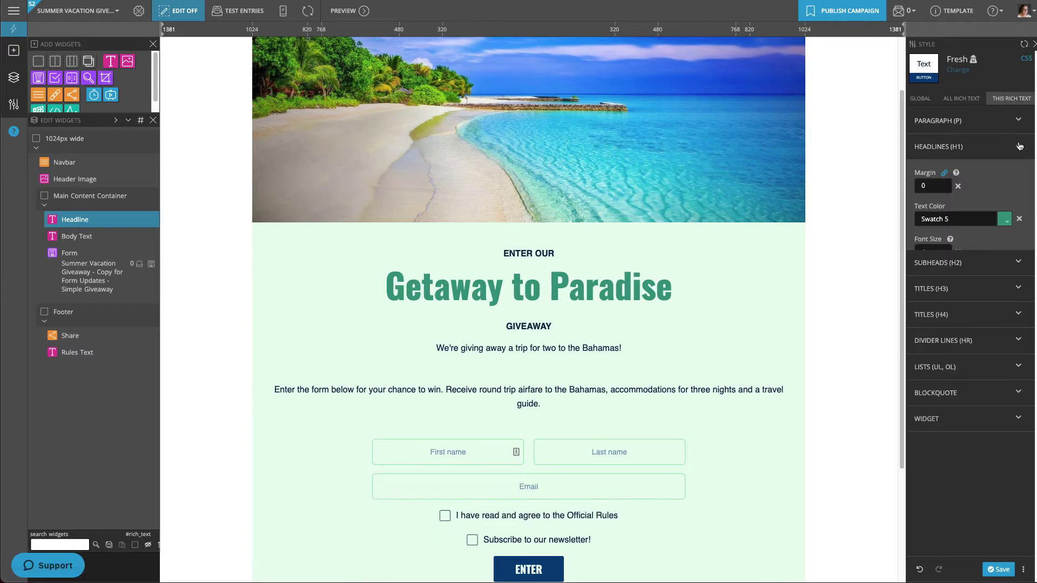
{"action": "left_click", "coordinate": [1005, 195]}
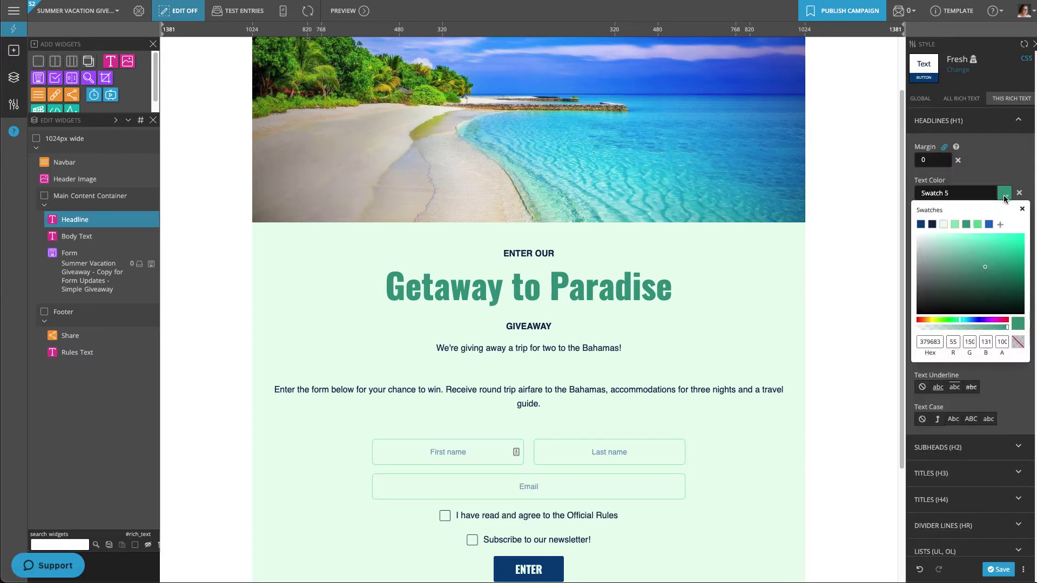
{"action": "left_click", "coordinate": [989, 225]}
{"action": "left_click", "coordinate": [1019, 166]}
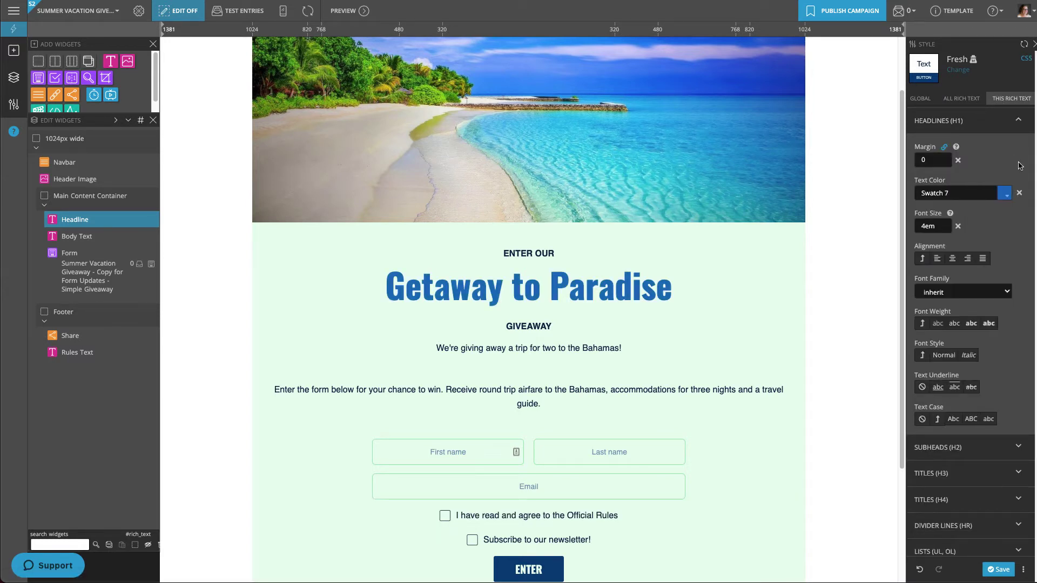
{"action": "left_click", "coordinate": [1004, 291]}
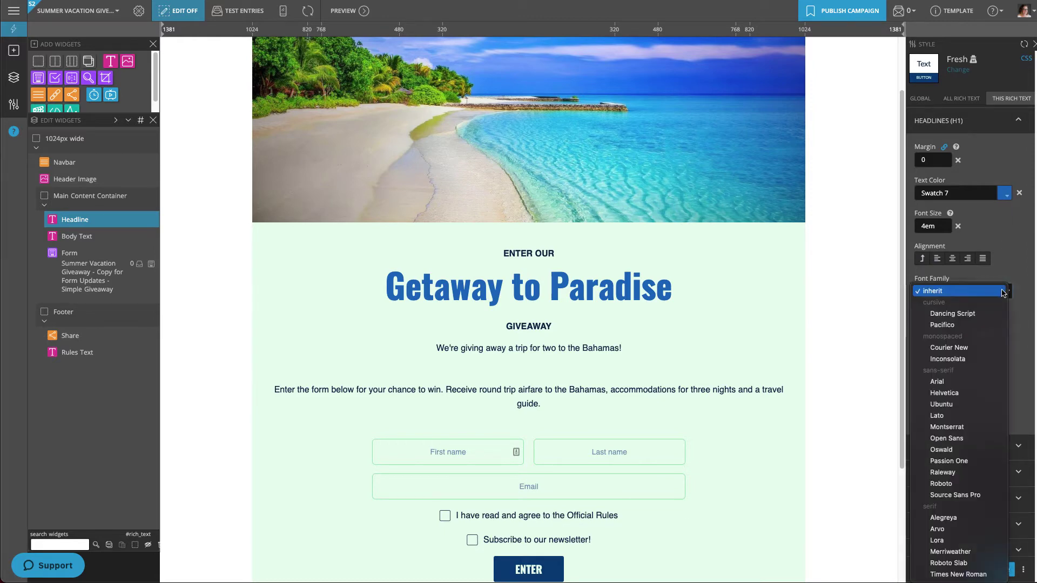
{"action": "left_click", "coordinate": [979, 324]}
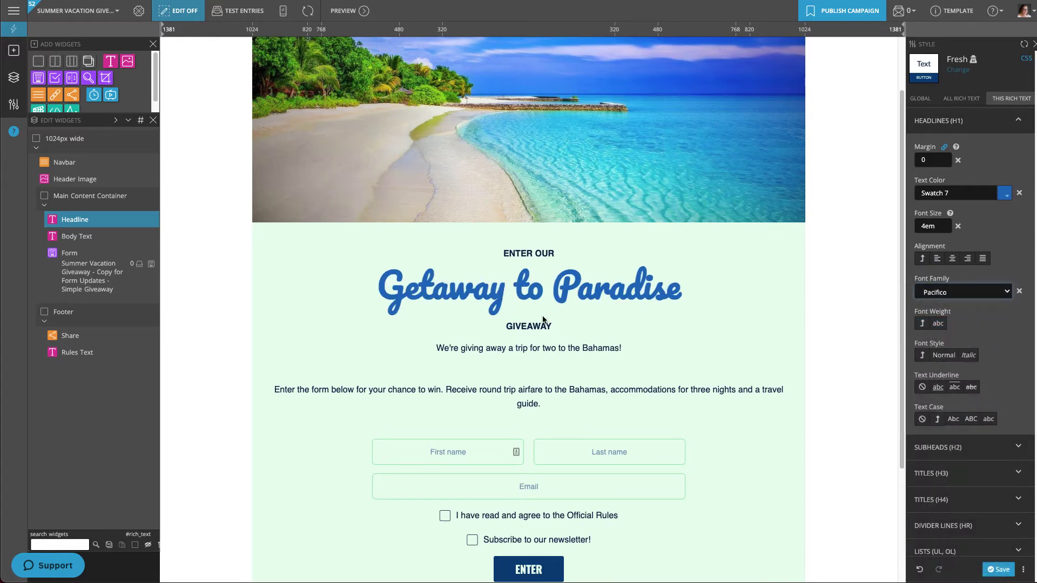
{"action": "left_click", "coordinate": [94, 335]}
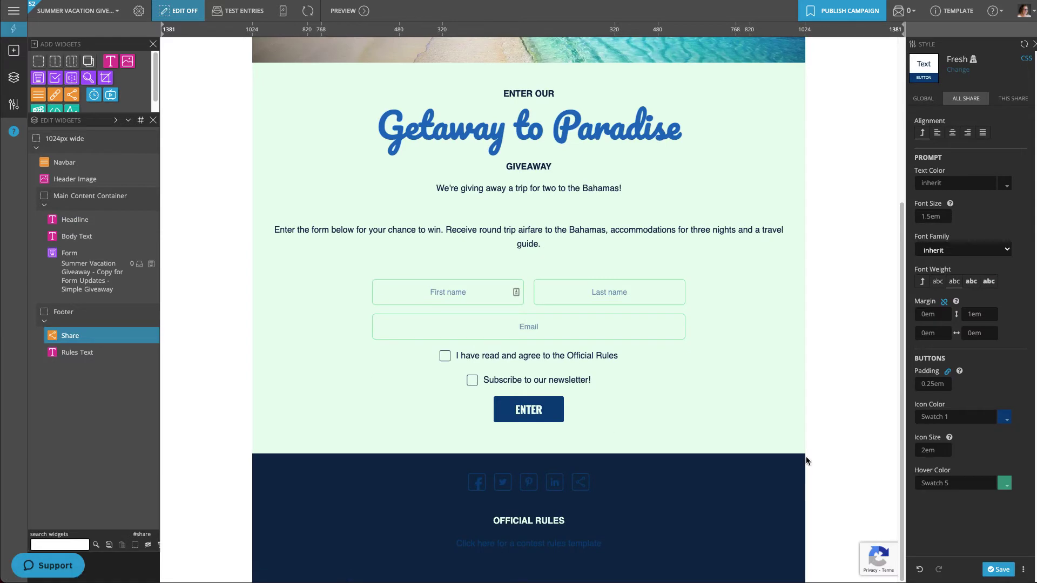
Set the share widget's icon colour to Swatch 6 green.
{"action": "left_click", "coordinate": [1005, 420]}
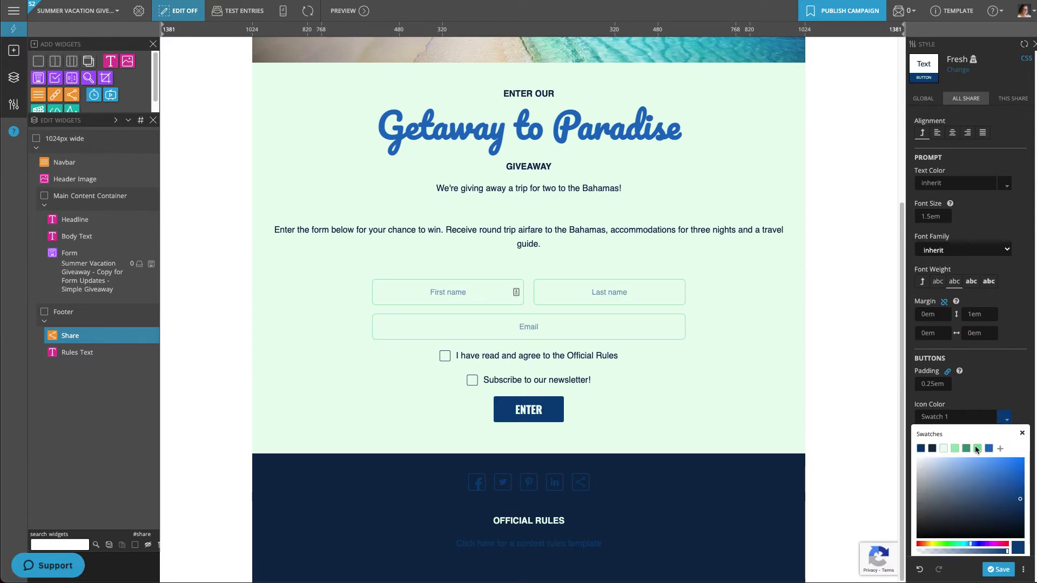
{"action": "left_click", "coordinate": [977, 449]}
{"action": "left_click", "coordinate": [1022, 434]}
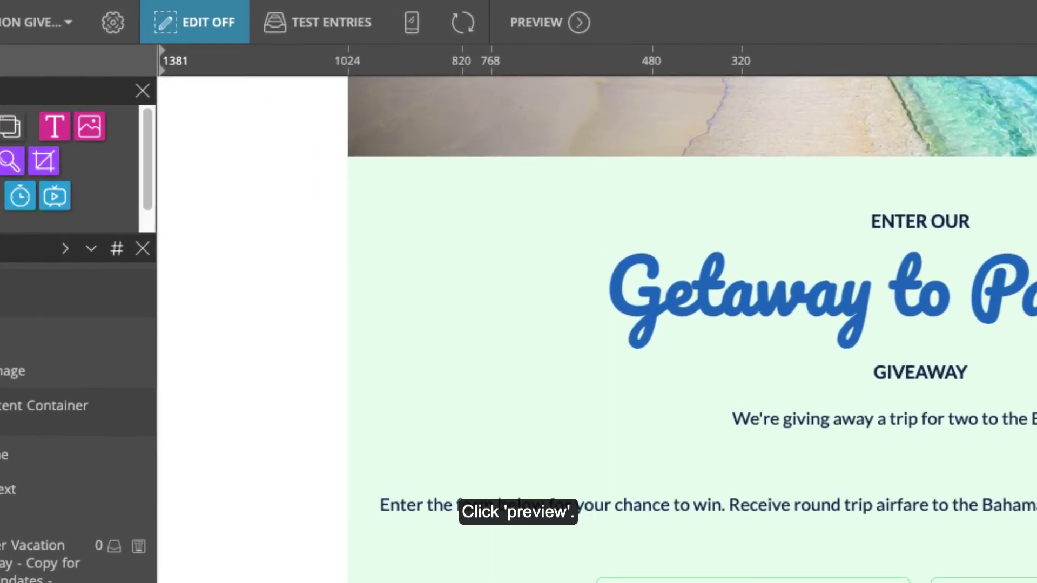
In Preview, set the form to stop showing at Oct 31, 2020 12:00 AM.
{"action": "left_click", "coordinate": [544, 42]}
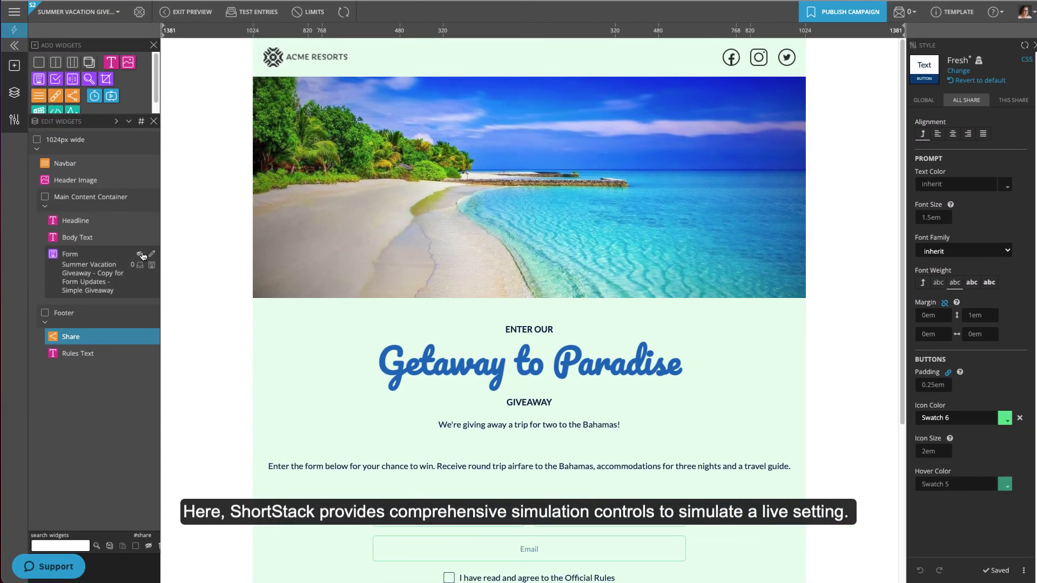
{"action": "left_click", "coordinate": [141, 255]}
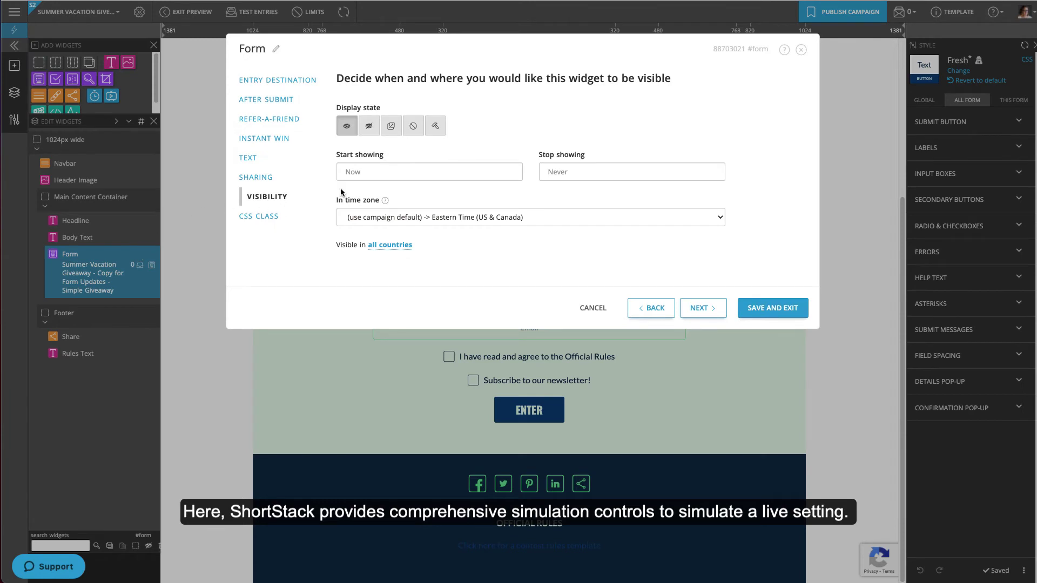
{"action": "left_click", "coordinate": [567, 172]}
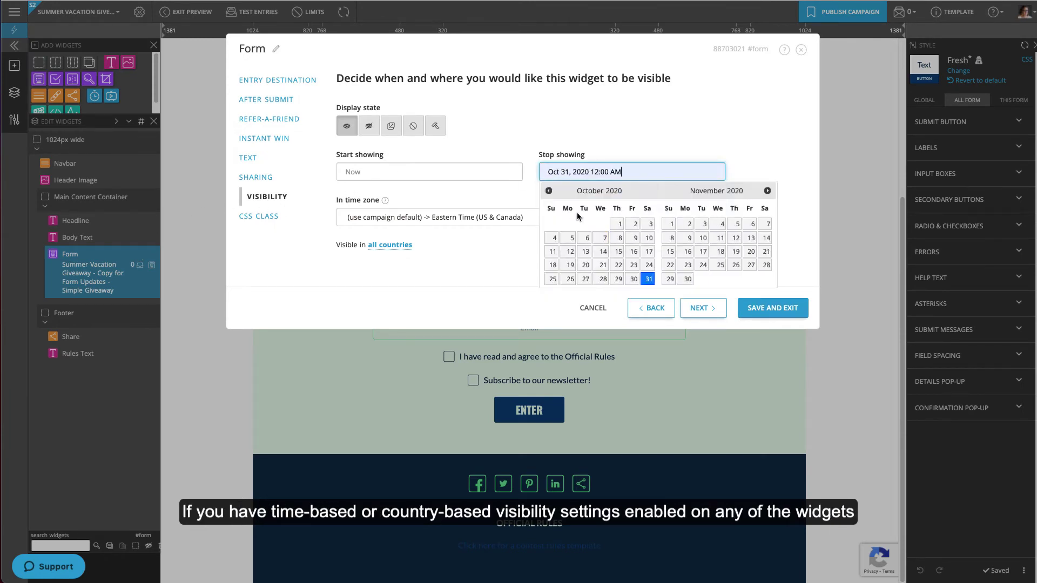
{"action": "left_click", "coordinate": [783, 307]}
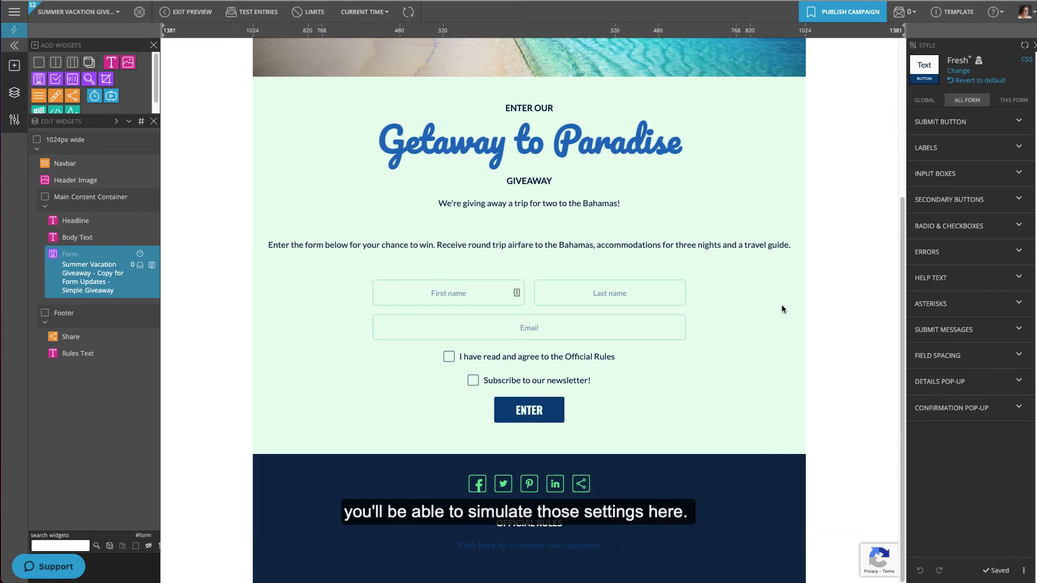
{"action": "left_click", "coordinate": [365, 11]}
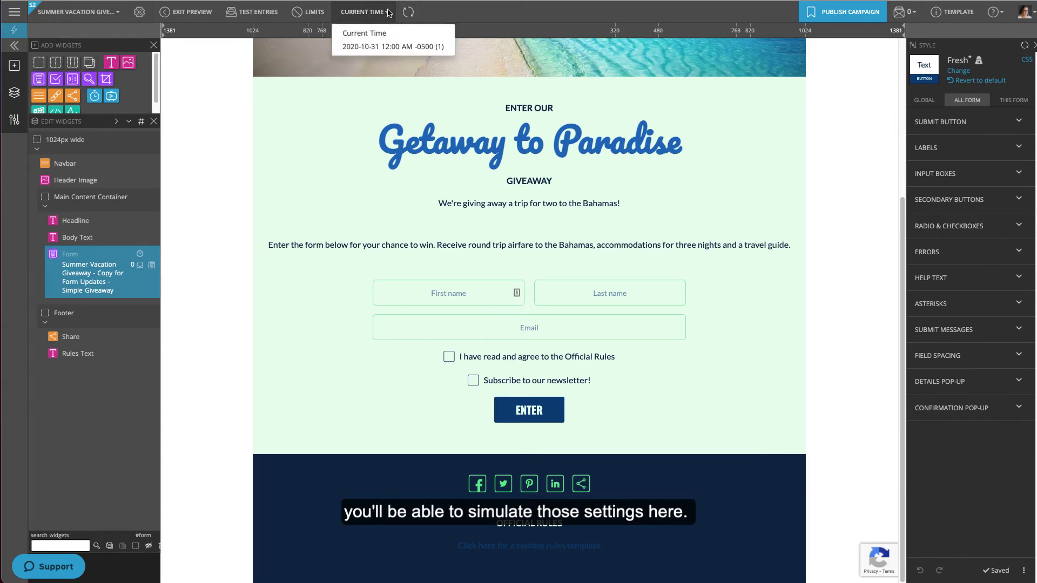
{"action": "left_click", "coordinate": [404, 48]}
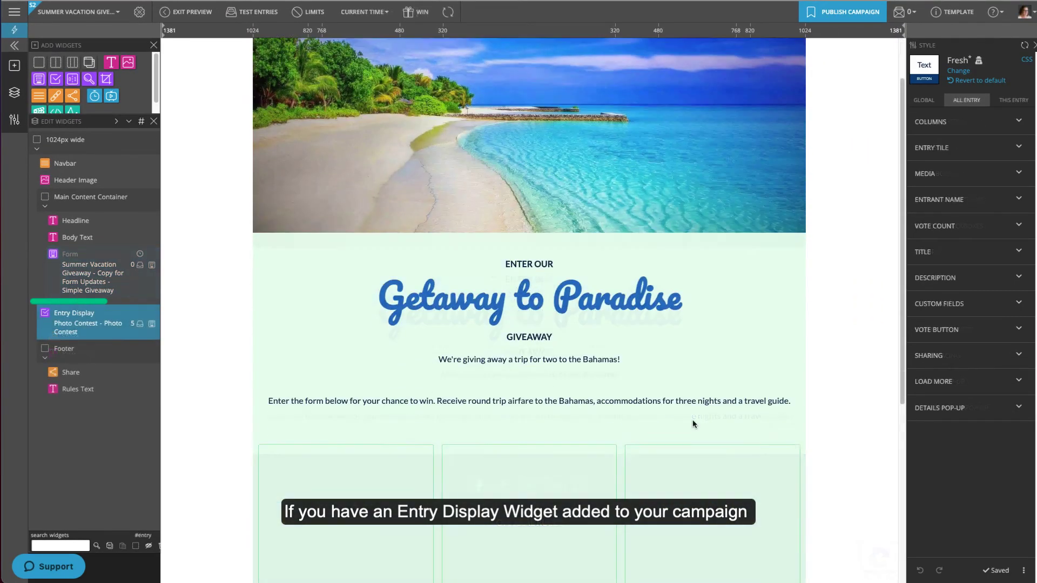
{"action": "scroll", "coordinate": [692, 419], "scroll_direction": "down", "scroll_amount": 5}
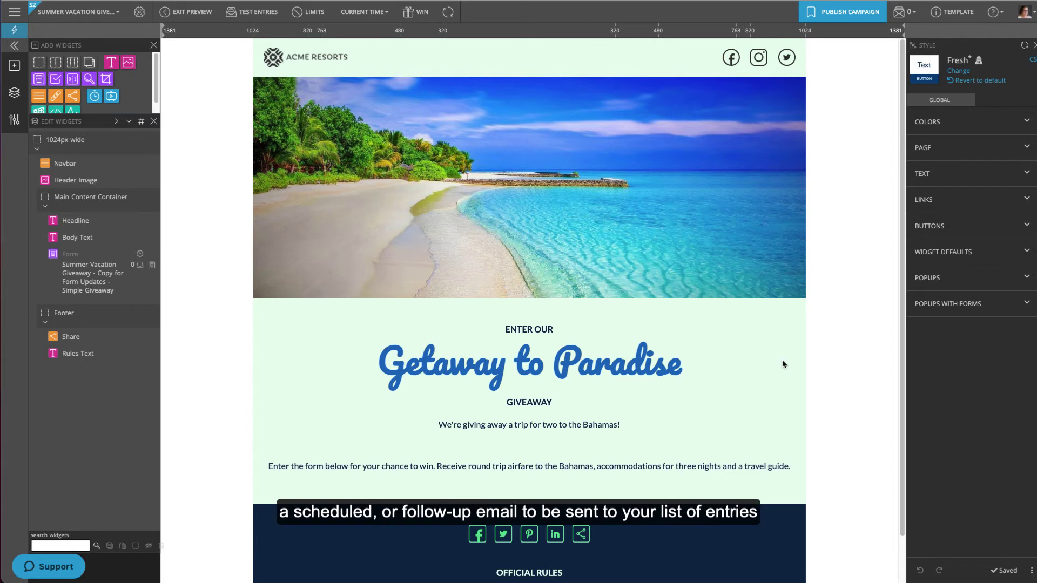
Start publishing the campaign as a stand-alone Landing Page.
{"action": "left_click", "coordinate": [900, 15]}
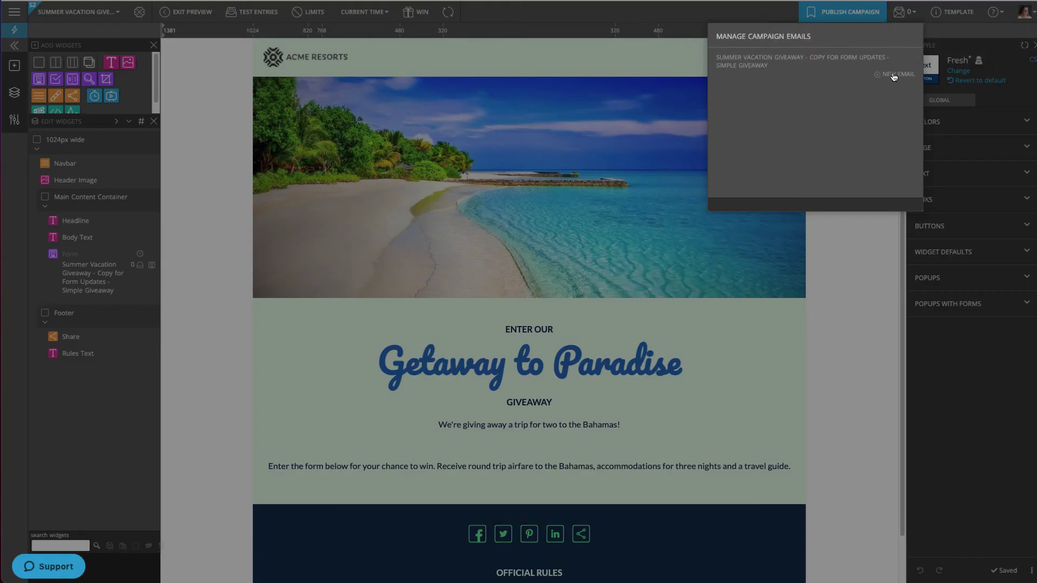
{"action": "left_click", "coordinate": [877, 243]}
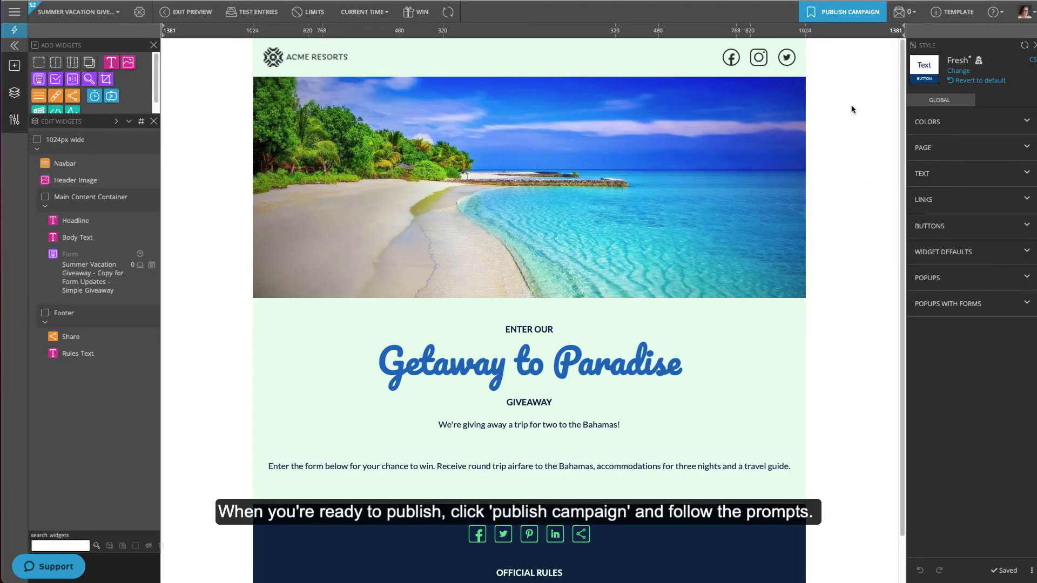
{"action": "left_click", "coordinate": [845, 13]}
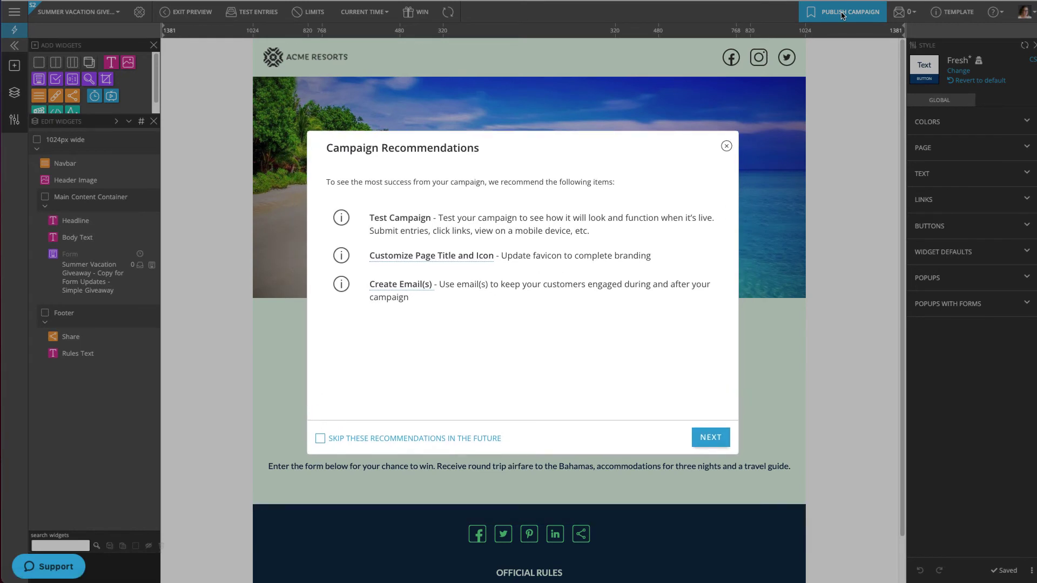
{"action": "left_click", "coordinate": [711, 438]}
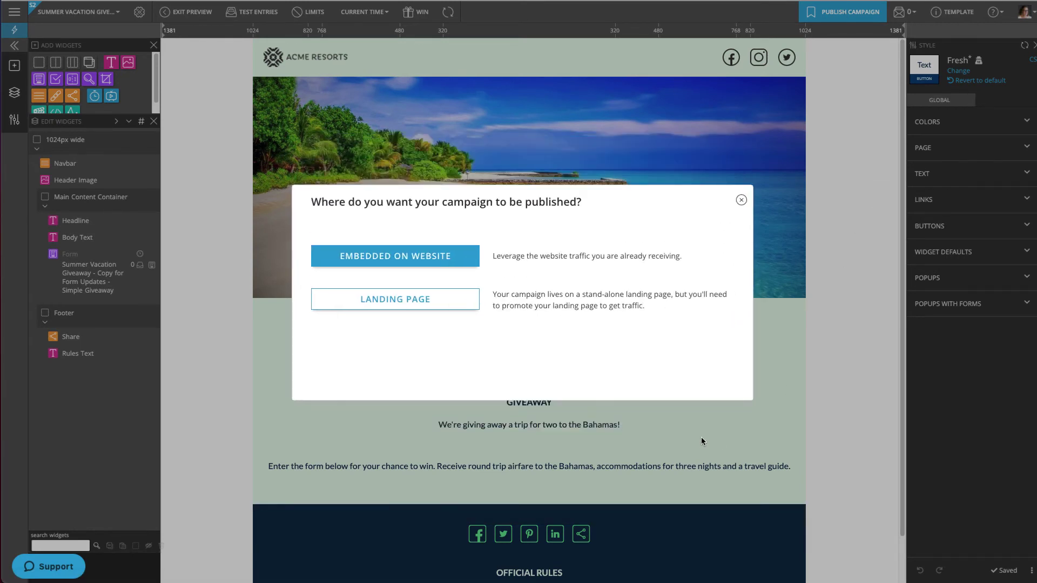
{"action": "left_click", "coordinate": [414, 309]}
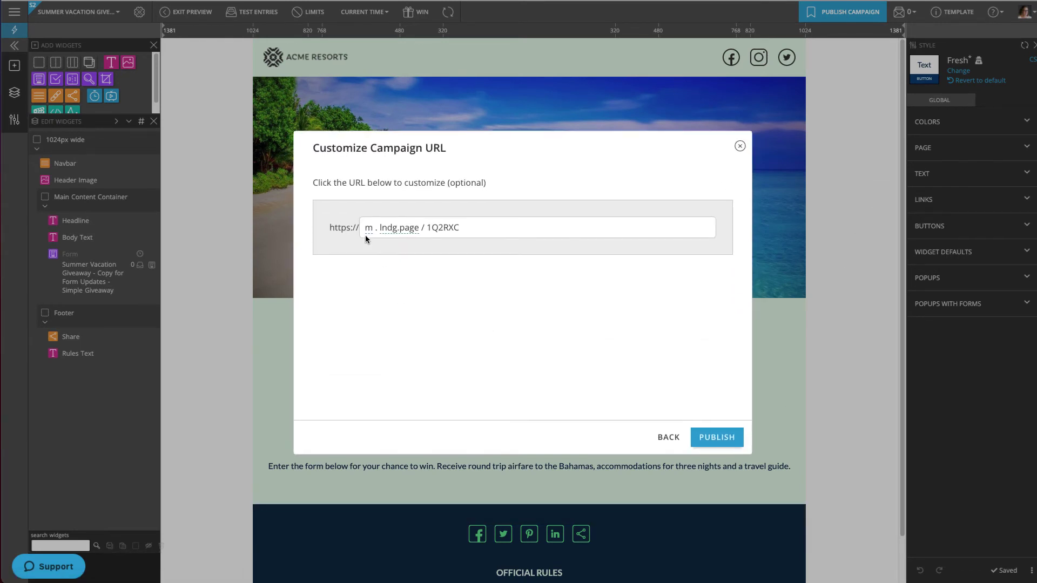
Set the subdomain to 'summergiveaway' and publish the campaign live.
{"action": "left_click", "coordinate": [369, 229]}
{"action": "type", "text": "summergiveaway"}
{"action": "left_click", "coordinate": [506, 289]}
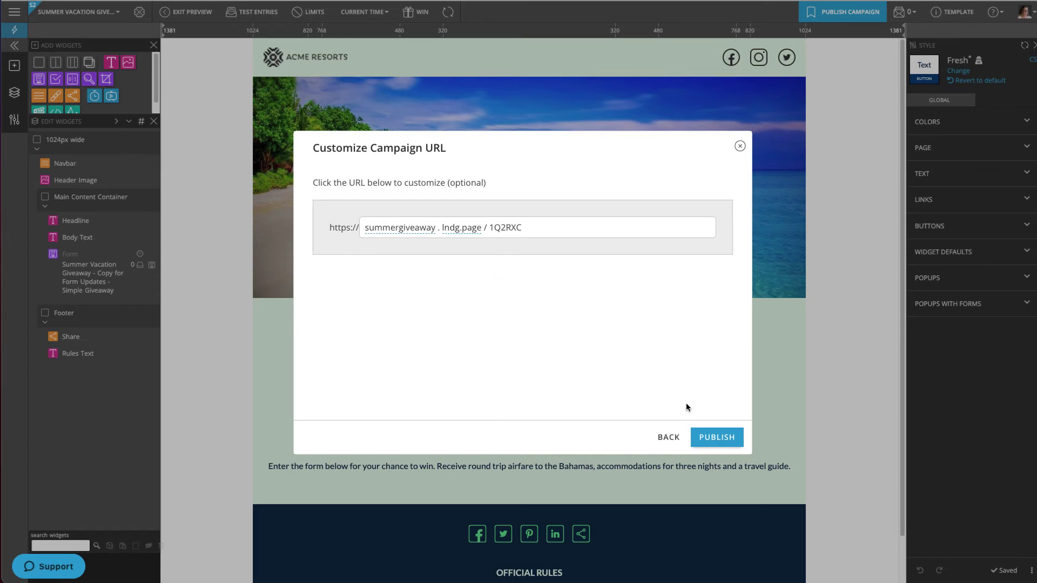
{"action": "left_click", "coordinate": [715, 437]}
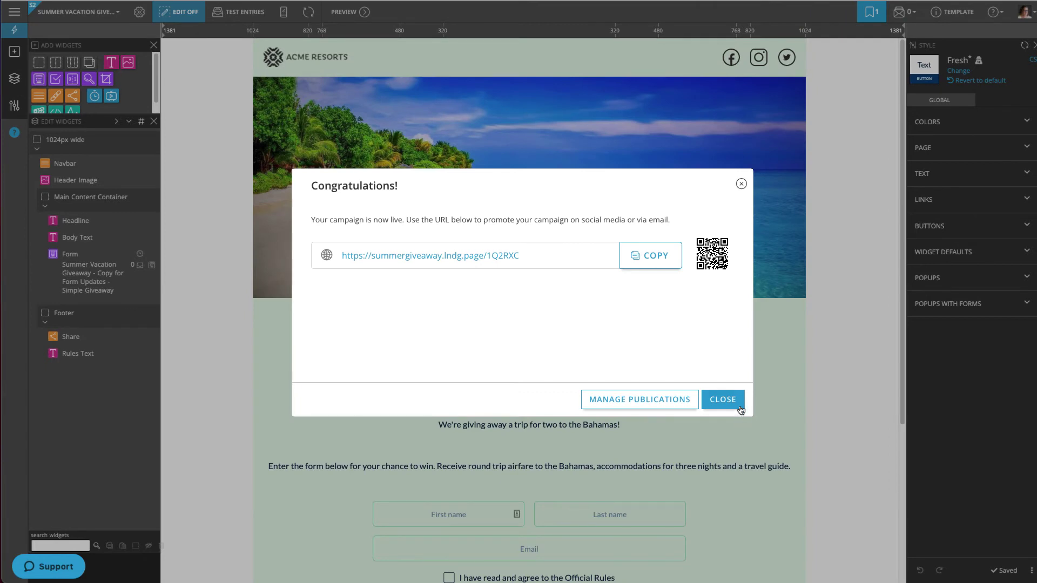
{"action": "left_click", "coordinate": [739, 408]}
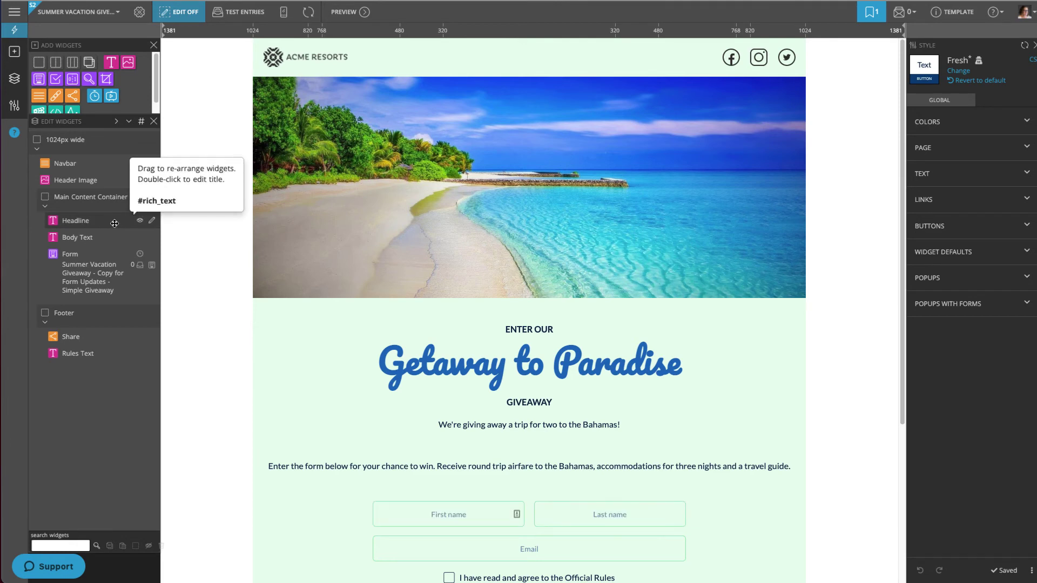
Set the Getaway to Paradise headline's Headlines (H1) font family to Dancing Script.
{"action": "left_click", "coordinate": [146, 221]}
{"action": "left_click", "coordinate": [1020, 100]}
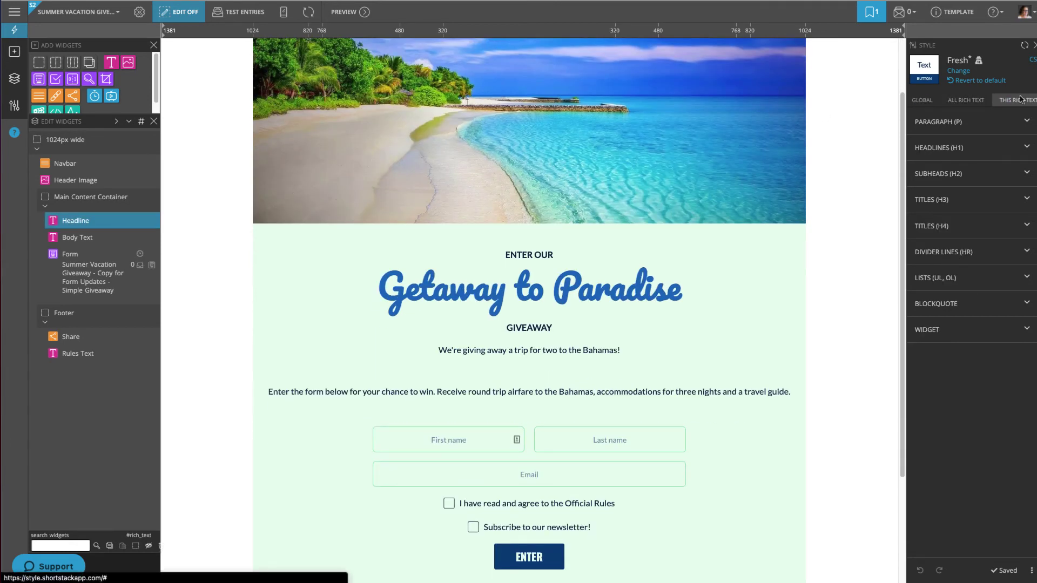
{"action": "left_click", "coordinate": [1027, 145]}
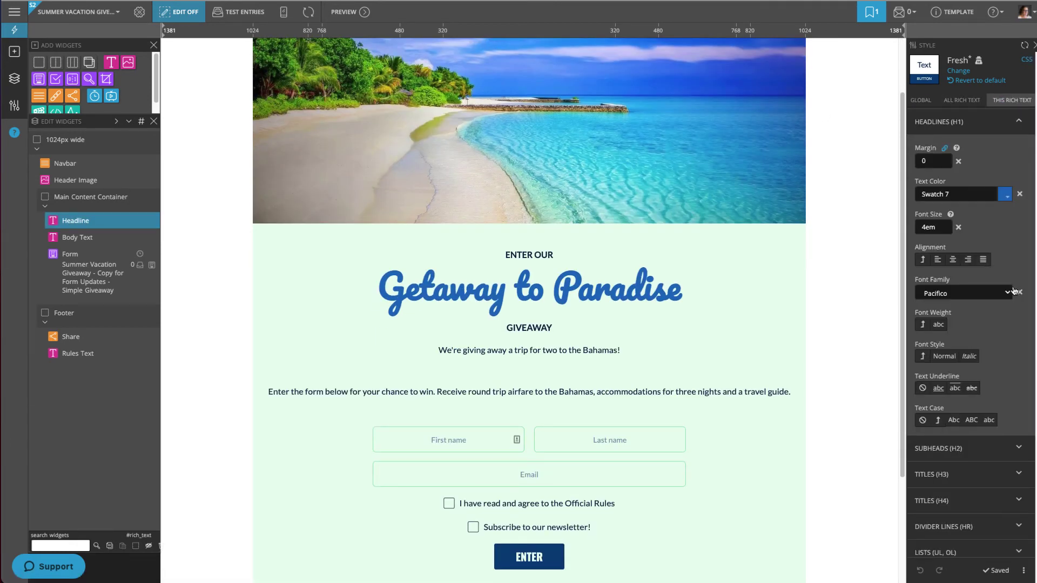
{"action": "left_click", "coordinate": [1011, 293]}
{"action": "left_click", "coordinate": [954, 280]}
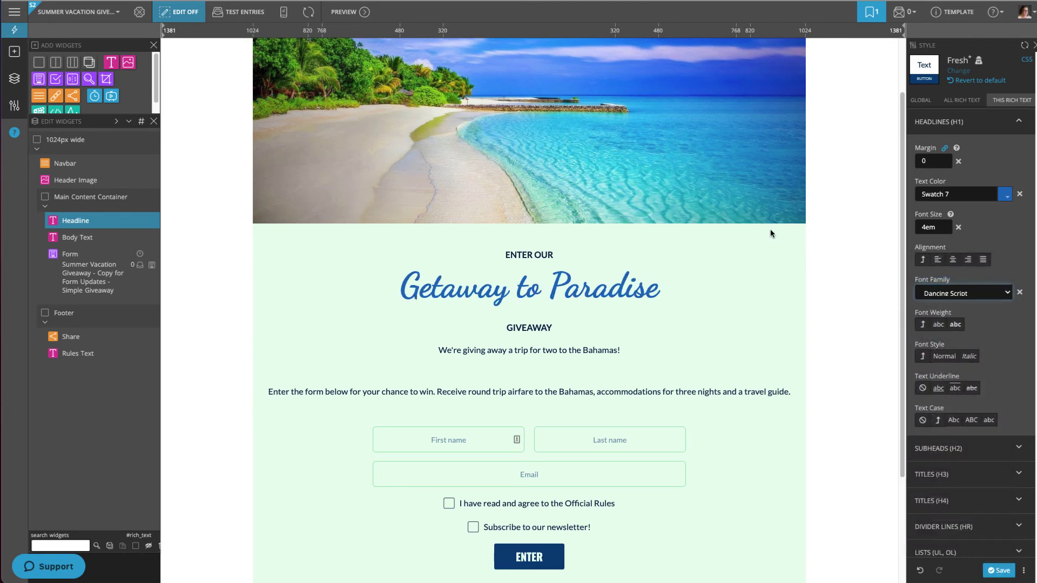
Save the headline styling and republish the changes to the live campaign.
{"action": "left_click", "coordinate": [1001, 570]}
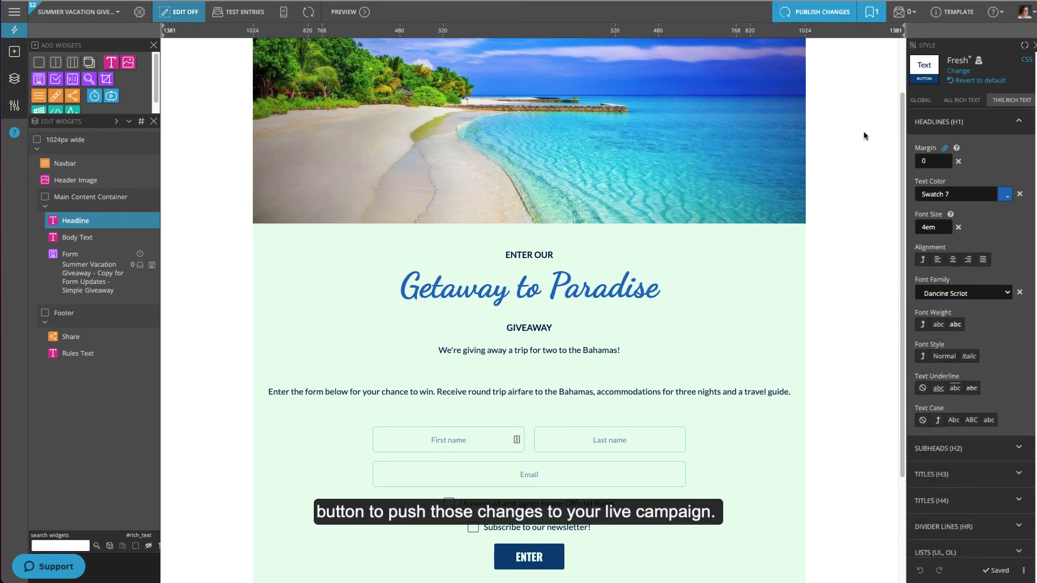
{"action": "left_click", "coordinate": [824, 13]}
{"action": "left_click", "coordinate": [825, 14]}
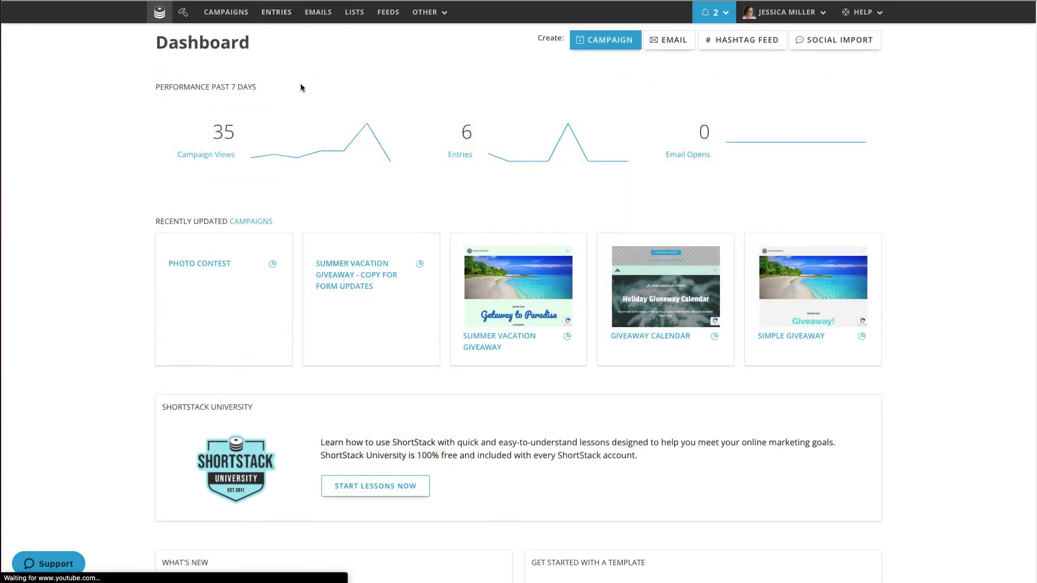
Filter the Entries page to the Photo Contest list (5 entries), then expand the Approved and Date filters.
{"action": "left_click", "coordinate": [276, 12]}
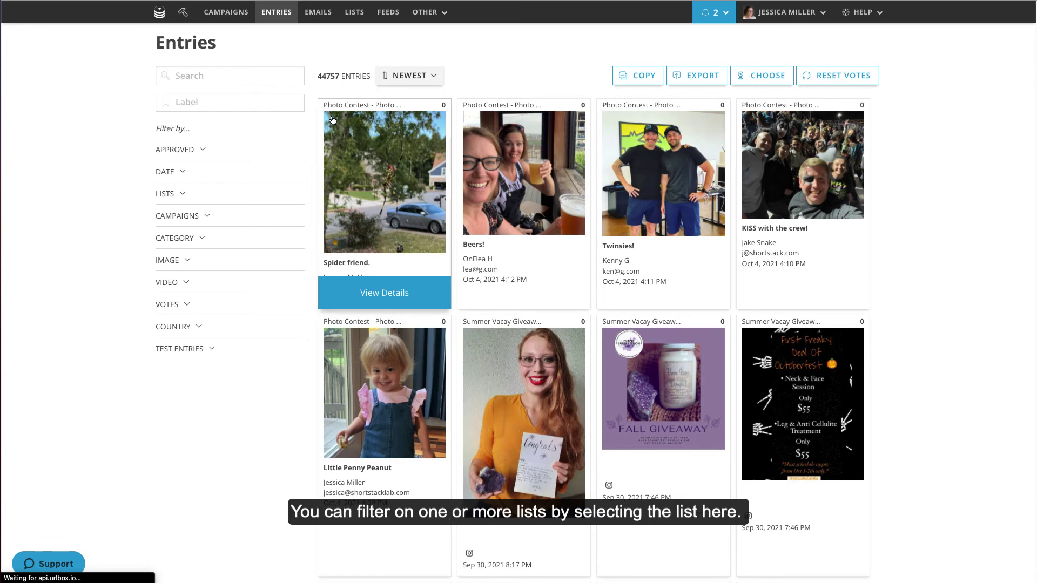
{"action": "left_click", "coordinate": [188, 198]}
{"action": "left_click", "coordinate": [188, 214]}
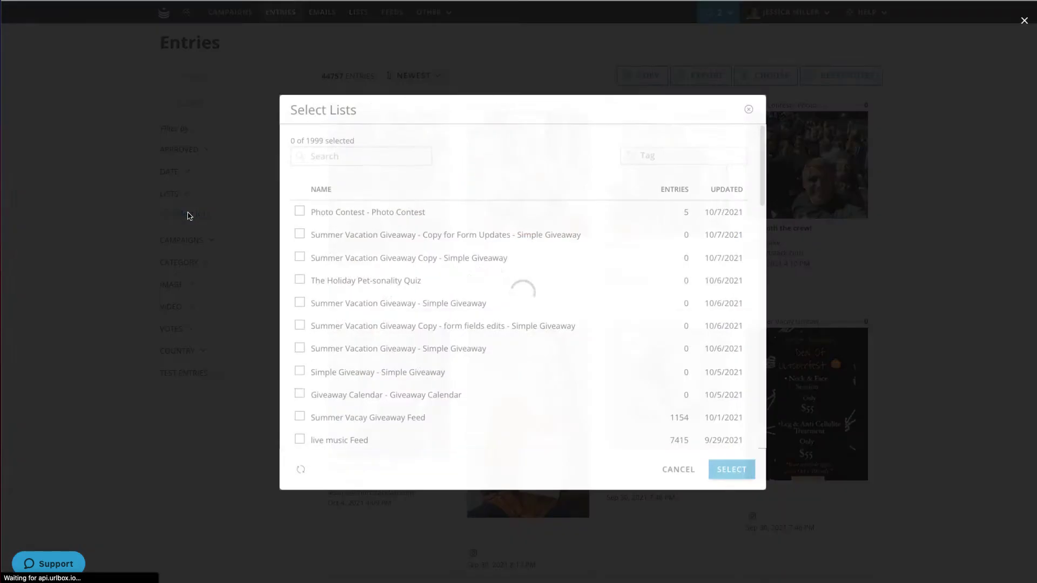
{"action": "left_click", "coordinate": [299, 211]}
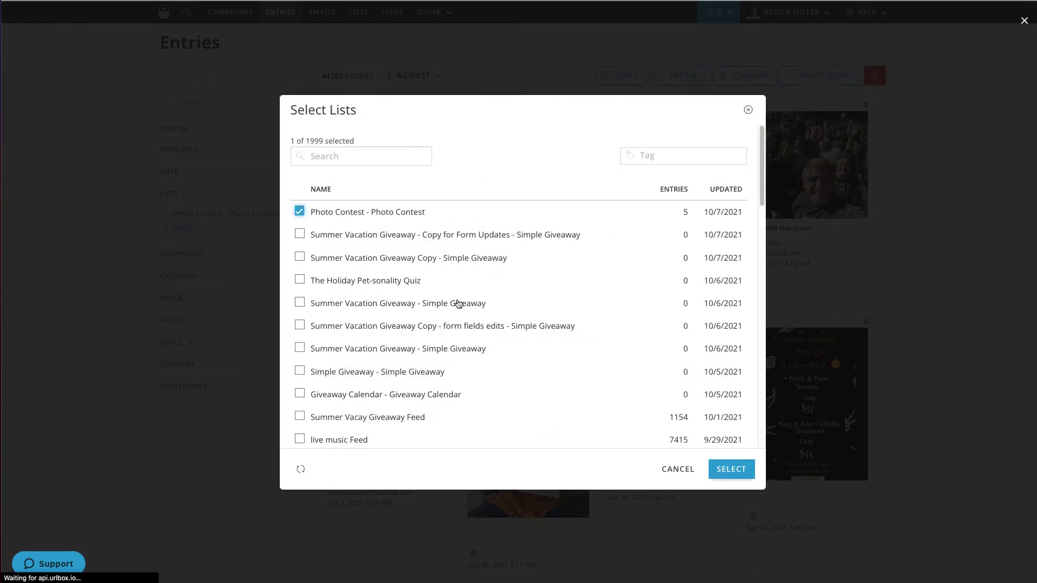
{"action": "left_click", "coordinate": [732, 470]}
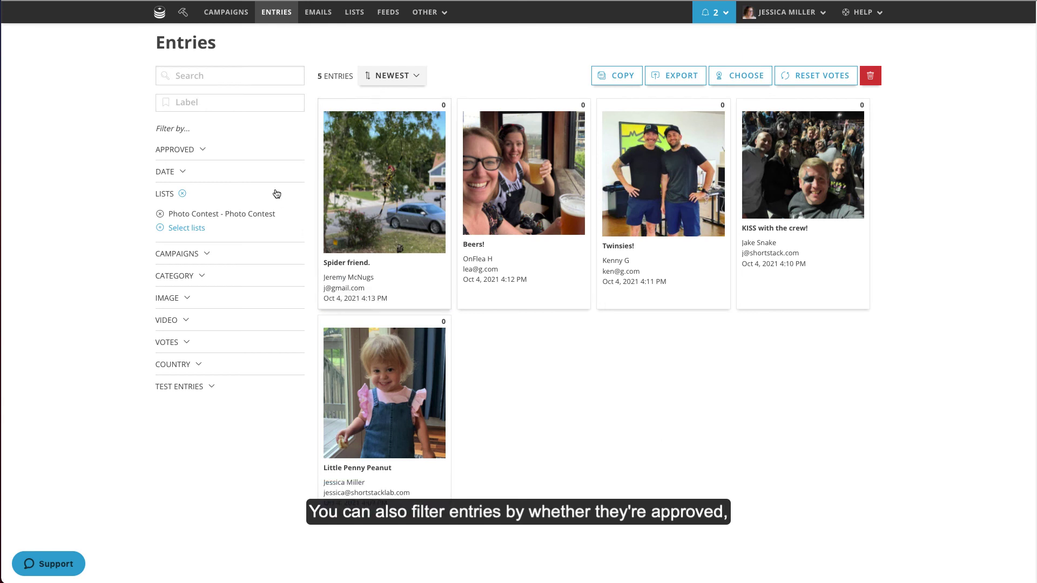
{"action": "left_click", "coordinate": [204, 150]}
{"action": "left_click", "coordinate": [188, 211]}
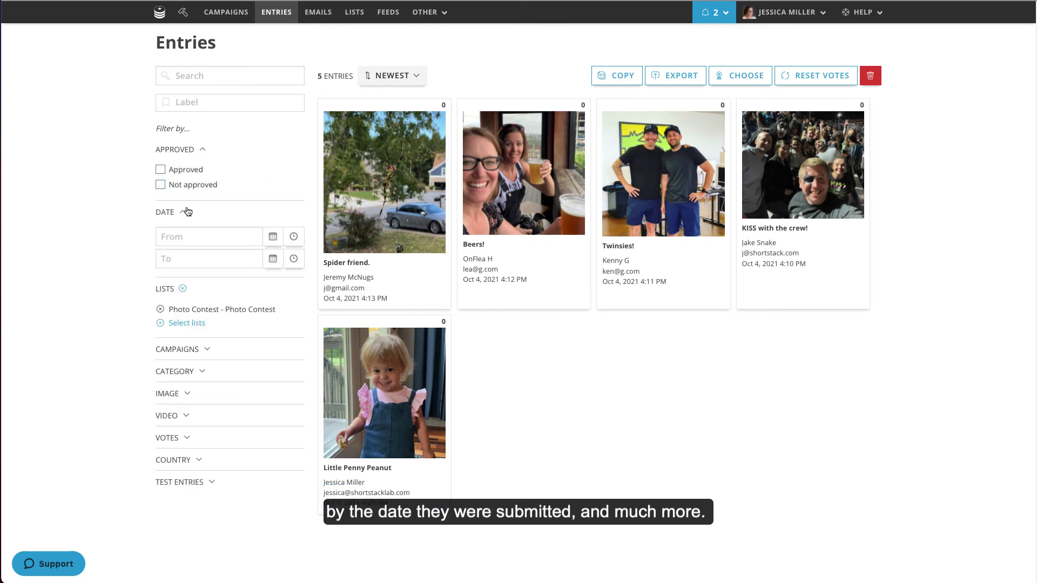
Randomly pick 3 winners labelled 'picked 10/07/2021', clear the label filter, and select the Beers! entry.
{"action": "left_click", "coordinate": [736, 77]}
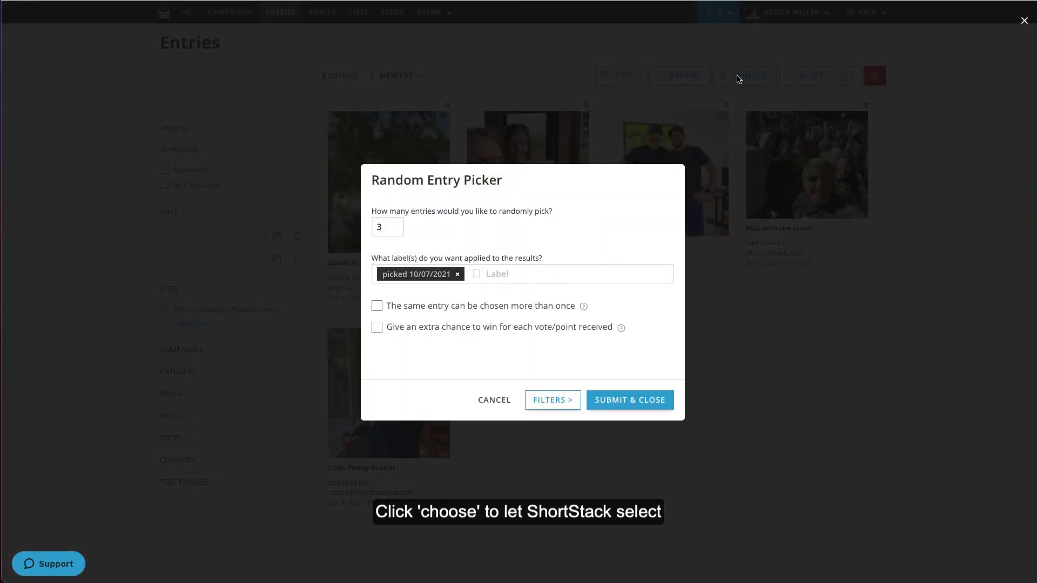
{"action": "double_click", "coordinate": [379, 227]}
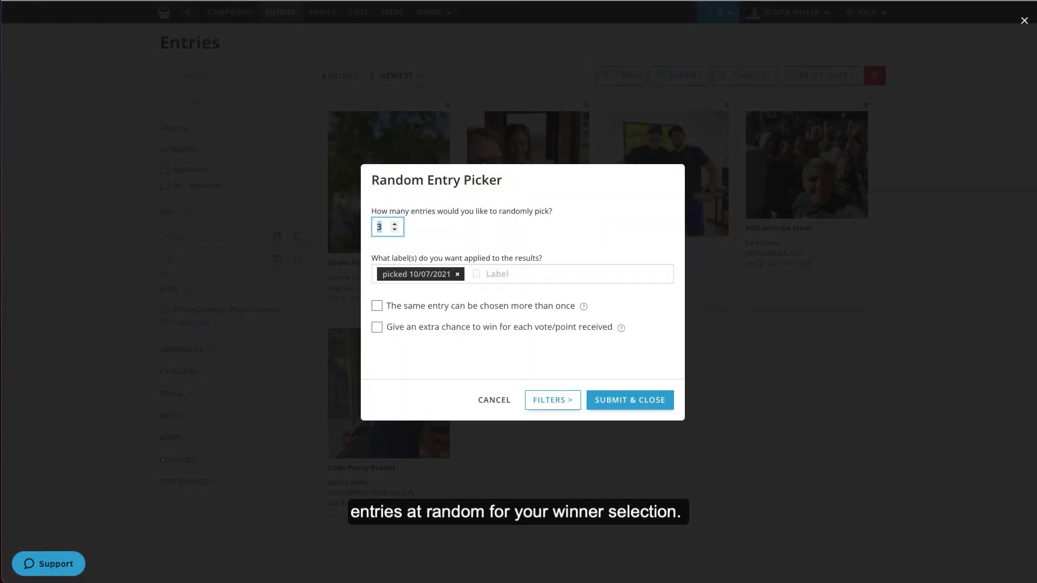
{"action": "left_click", "coordinate": [635, 401]}
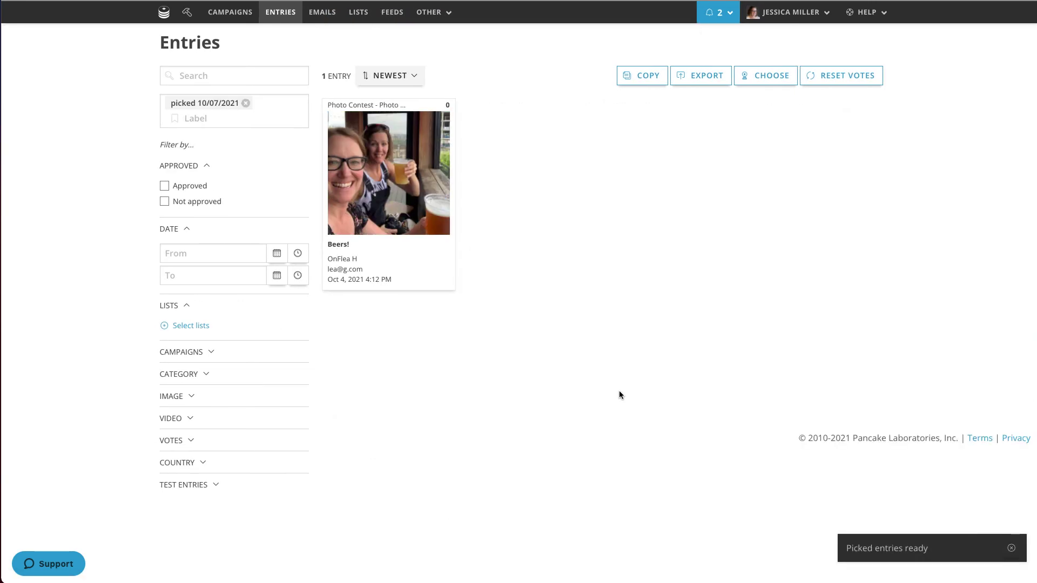
{"action": "left_click", "coordinate": [245, 103]}
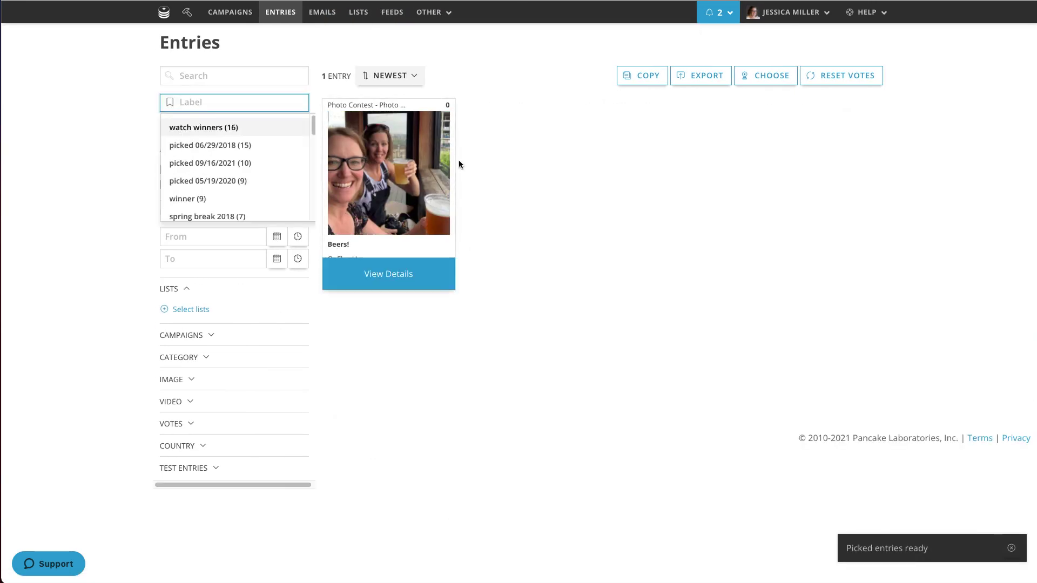
{"action": "left_click", "coordinate": [557, 239]}
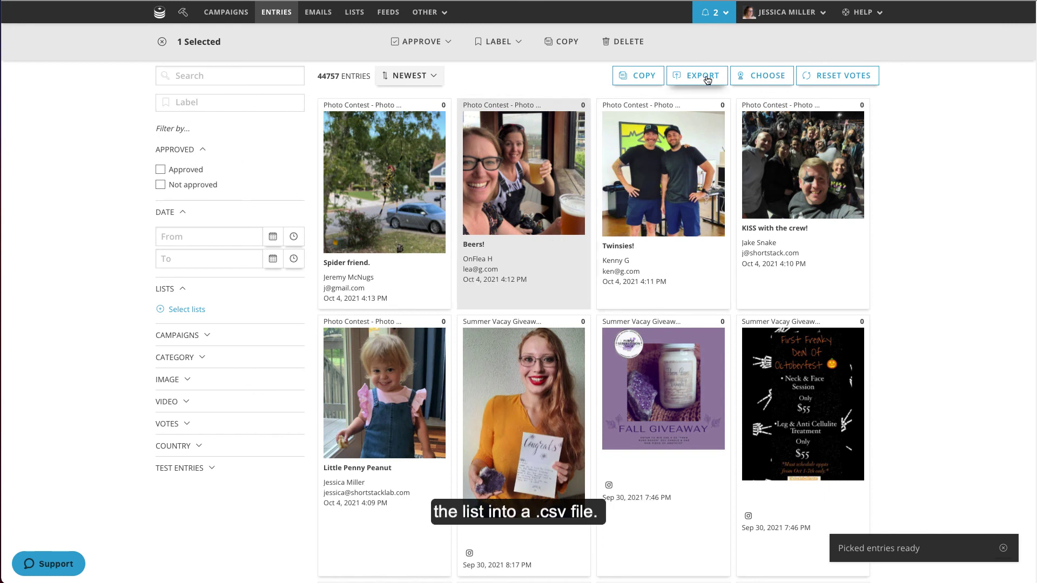
Export all 44,757 entries as a Spreadsheet (.csv) and dismiss the picked-entries notification.
{"action": "left_click", "coordinate": [703, 77]}
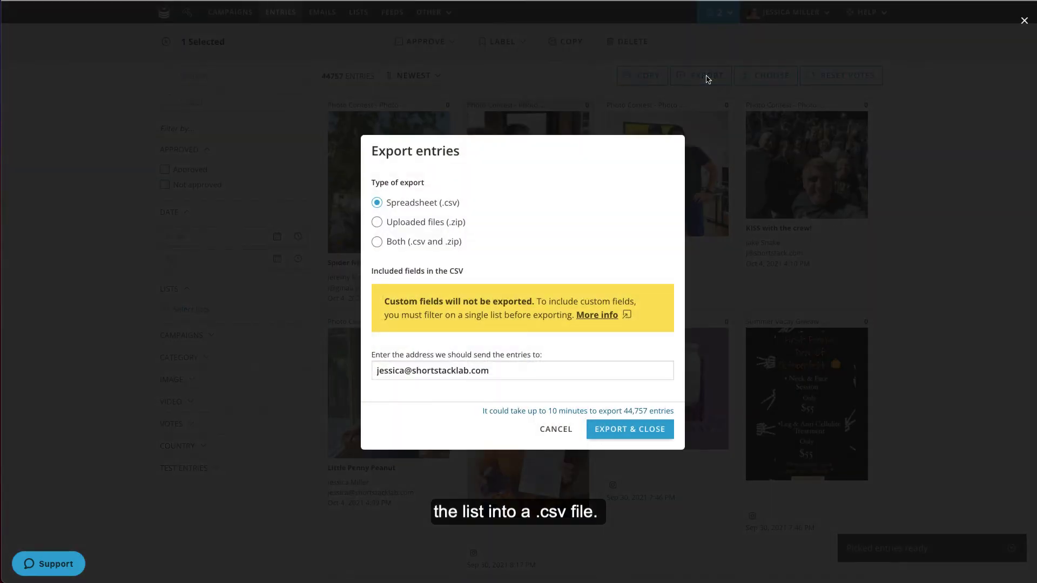
{"action": "left_click", "coordinate": [630, 429]}
{"action": "left_click", "coordinate": [1003, 548]}
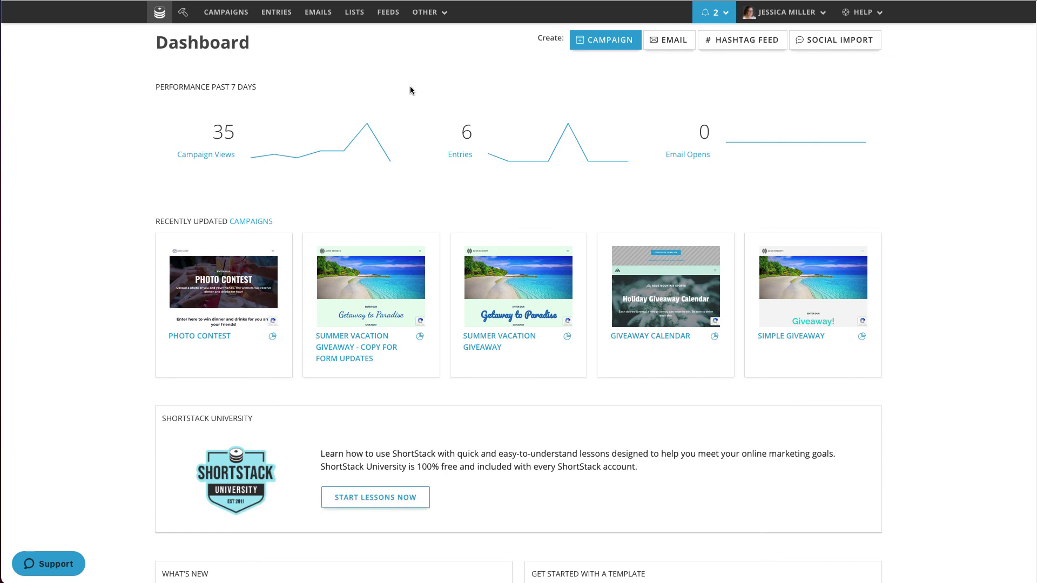
Bring up the Zendesk Support panel with suggested articles and live chat via Help.
{"action": "left_click", "coordinate": [880, 14]}
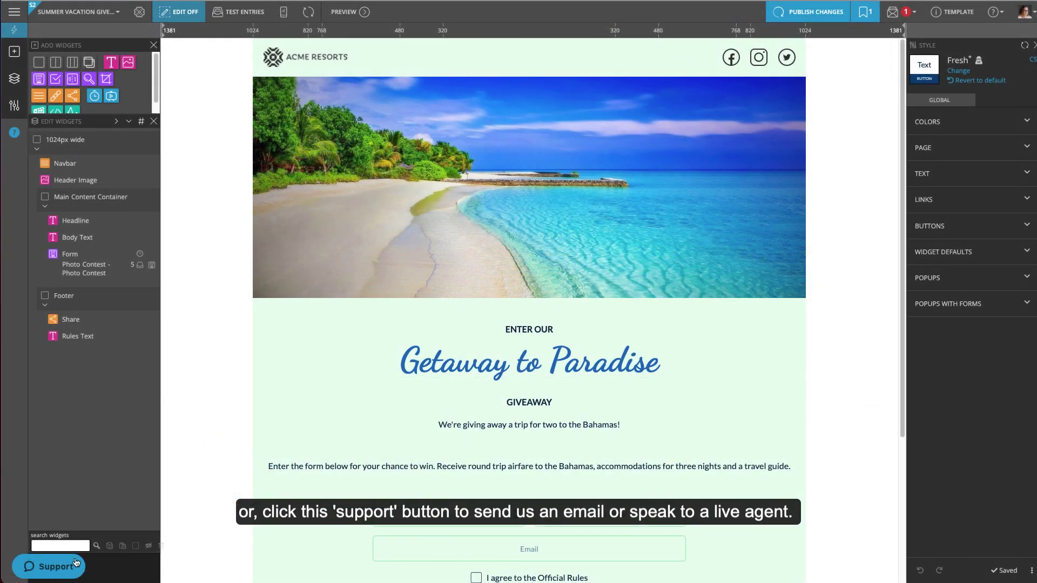
{"action": "left_click", "coordinate": [76, 564]}
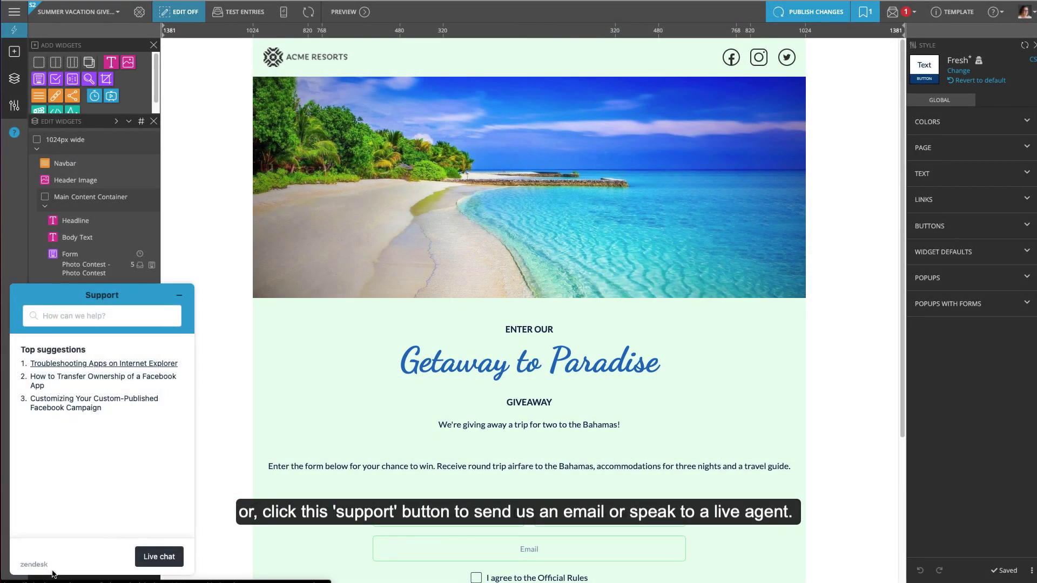